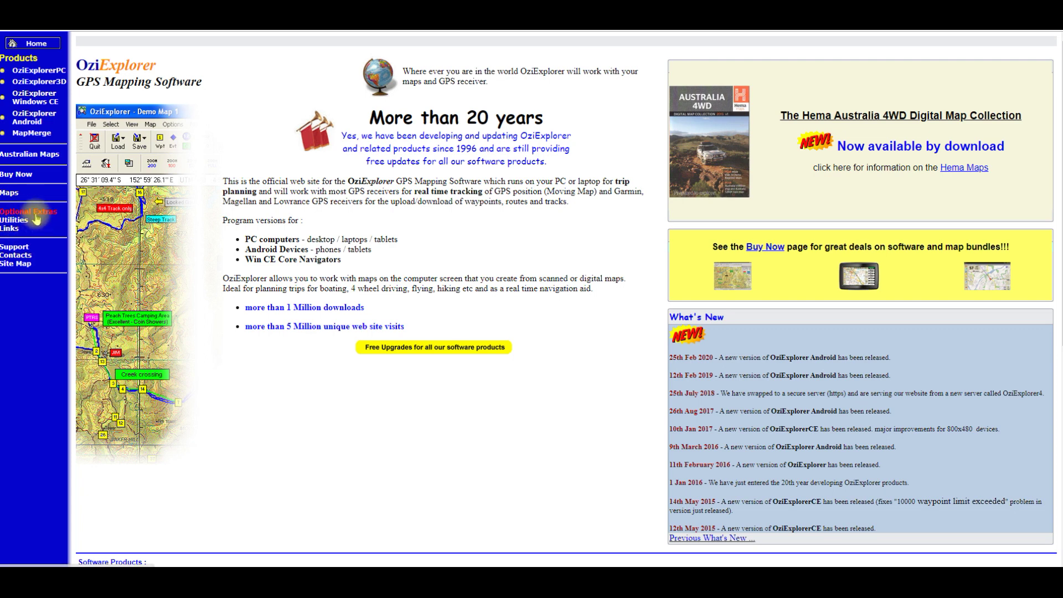
Open the Map Merge for OziExplorer page from the site's Optional Extras and read its overview and download information
{"action": "left_click", "coordinate": [34, 214]}
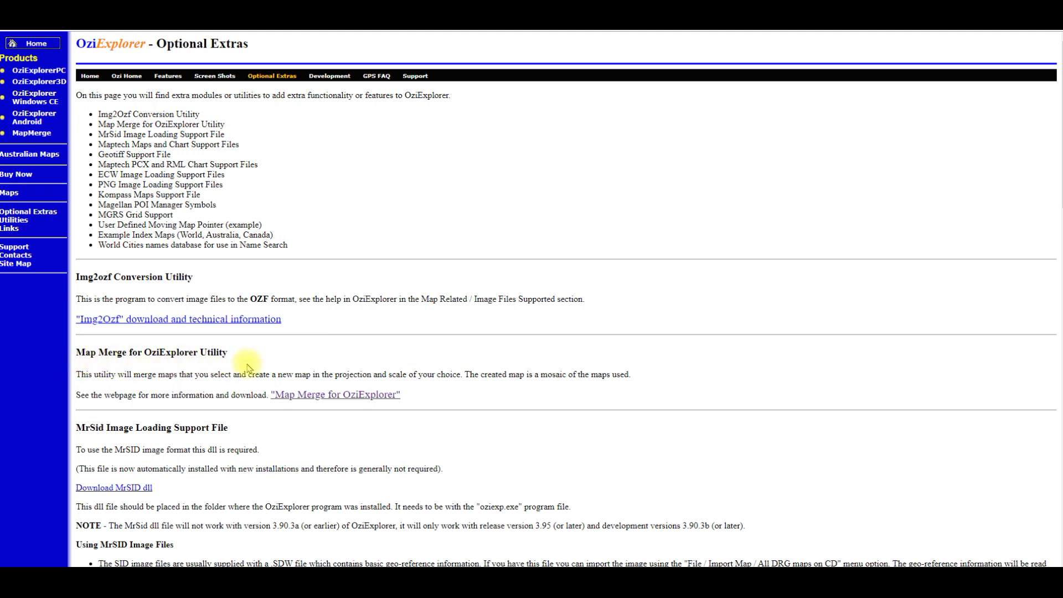
{"action": "left_click", "coordinate": [337, 395]}
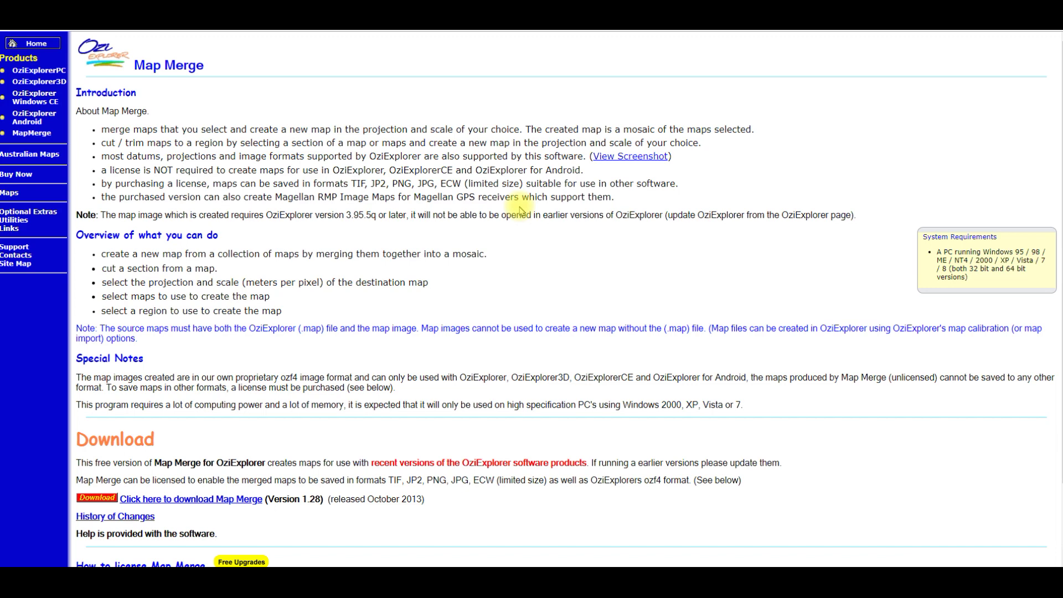
{"action": "scroll", "coordinate": [492, 196], "scroll_direction": "down", "scroll_amount": 1}
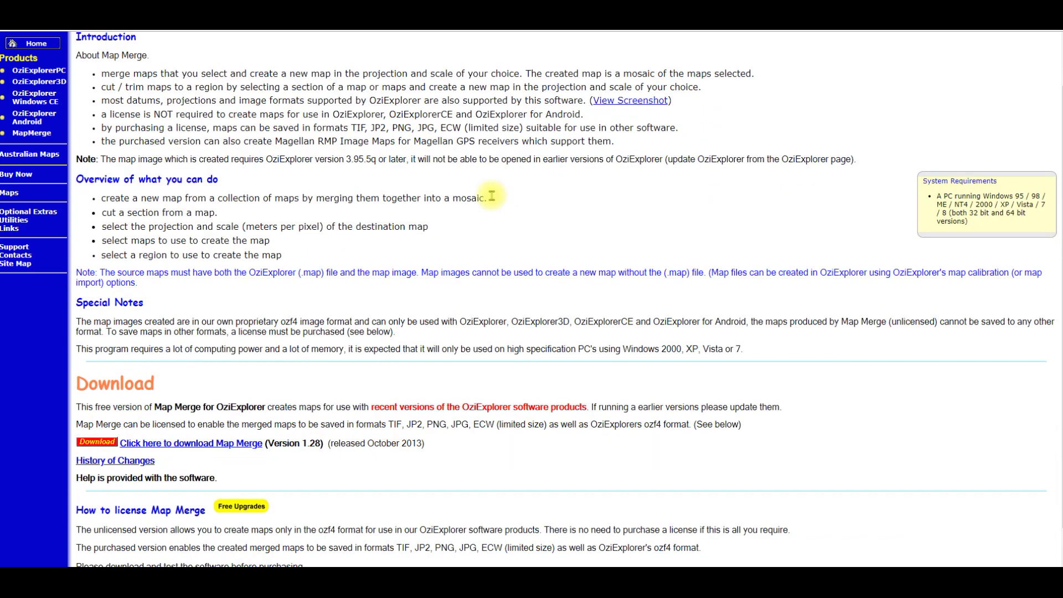
{"action": "scroll", "coordinate": [443, 213], "scroll_direction": "down", "scroll_amount": 1}
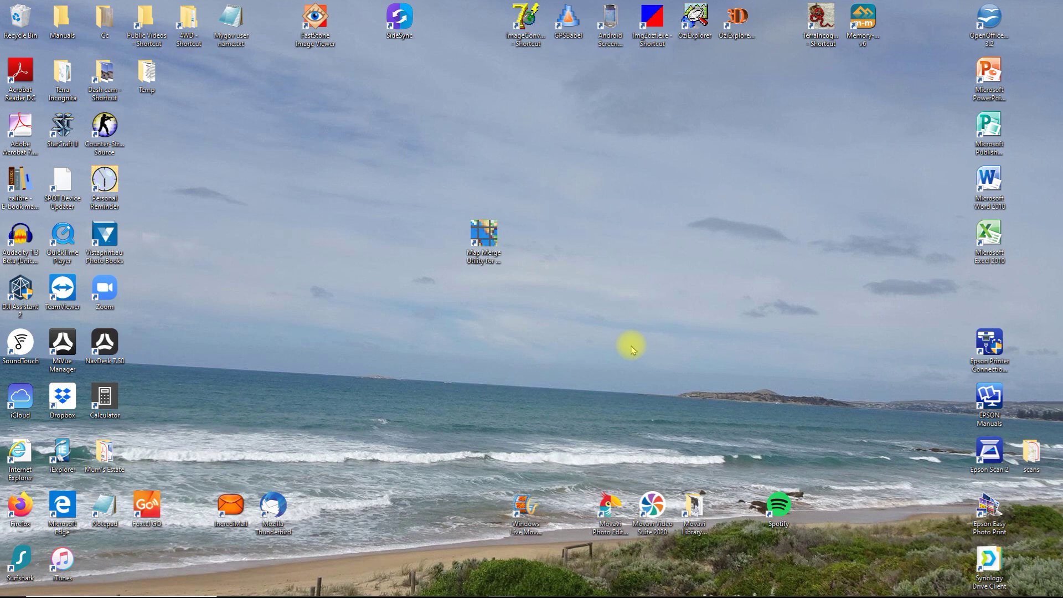
Switch to Map Merge for OziExplorer and replace the ticked source folder with the GetlostMap_25k Vic V11 folder
{"action": "left_click", "coordinate": [482, 237]}
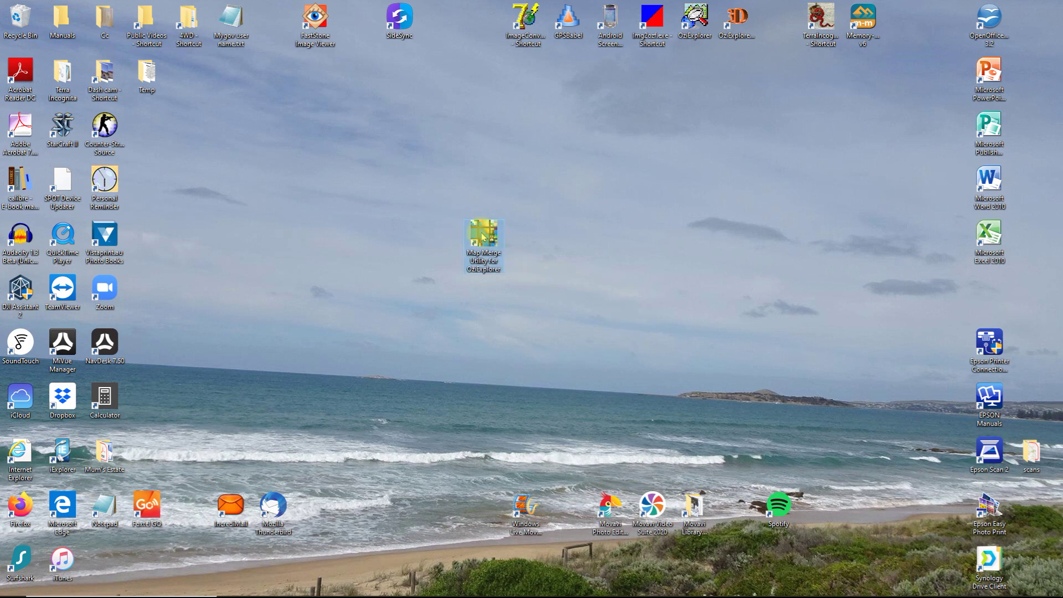
{"action": "double_click", "coordinate": [483, 236]}
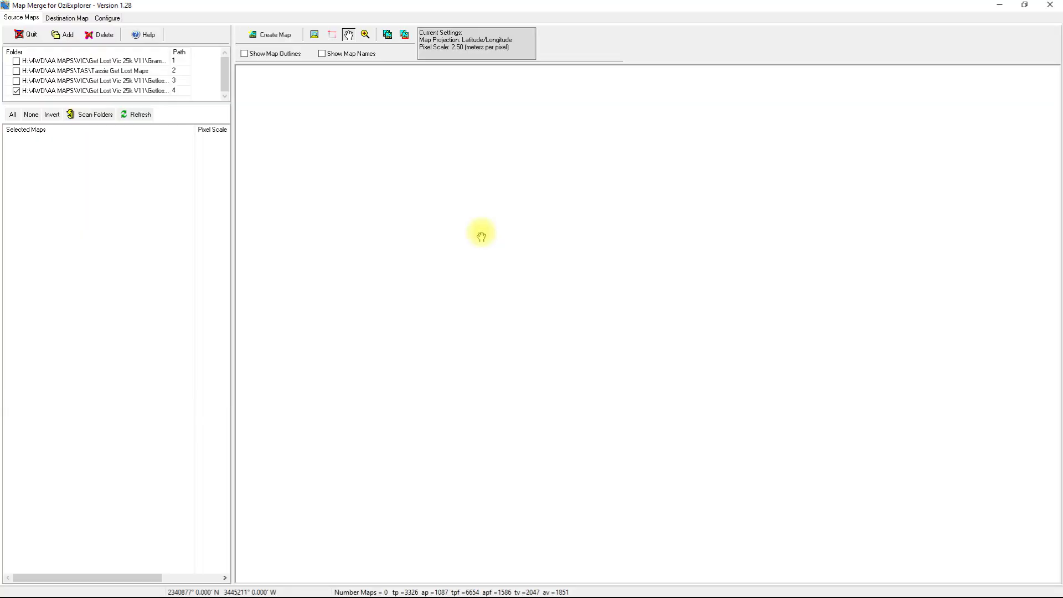
{"action": "left_click", "coordinate": [16, 91]}
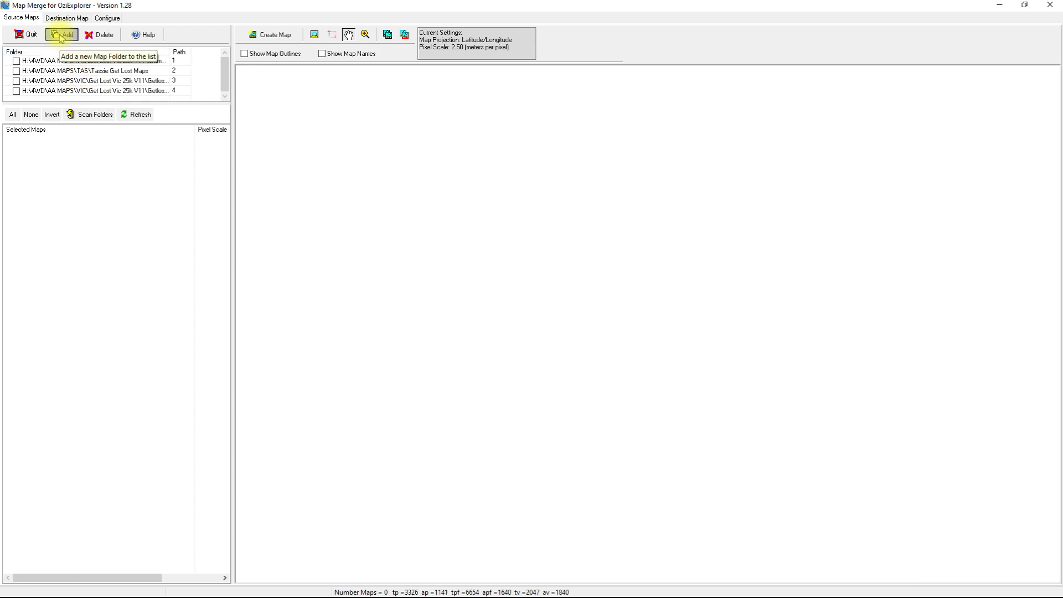
{"action": "left_click", "coordinate": [60, 36]}
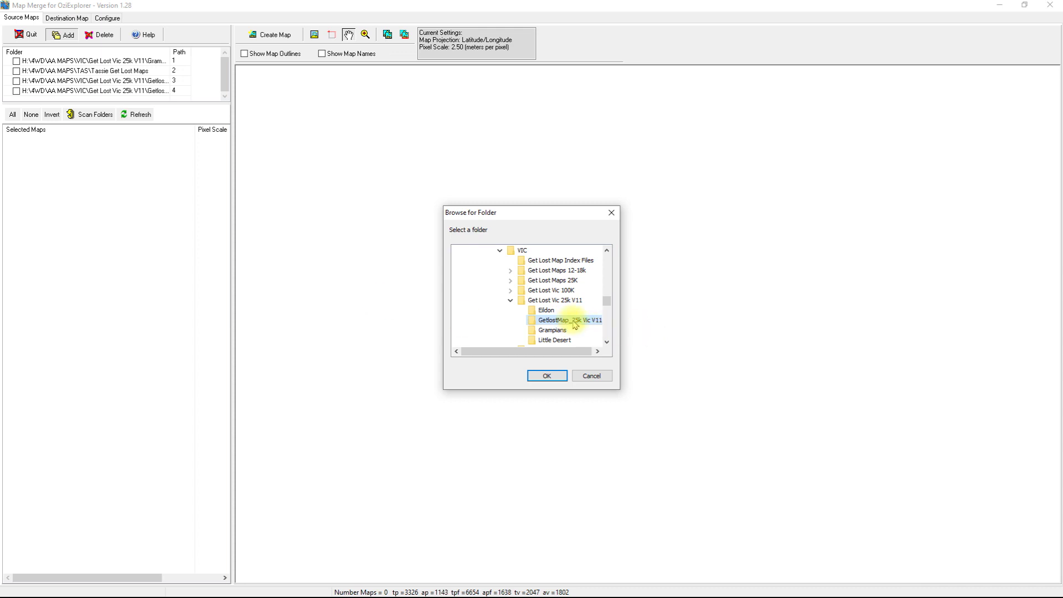
{"action": "left_click", "coordinate": [558, 376]}
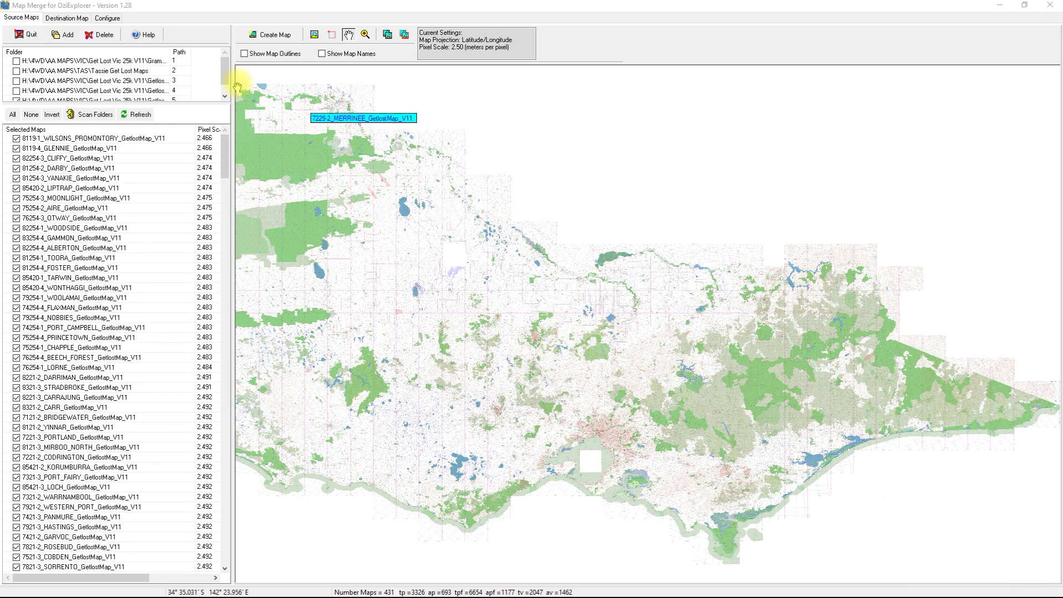
Display the map outlines and map names over the Victoria maps, then hide both again
{"action": "left_click", "coordinate": [244, 55]}
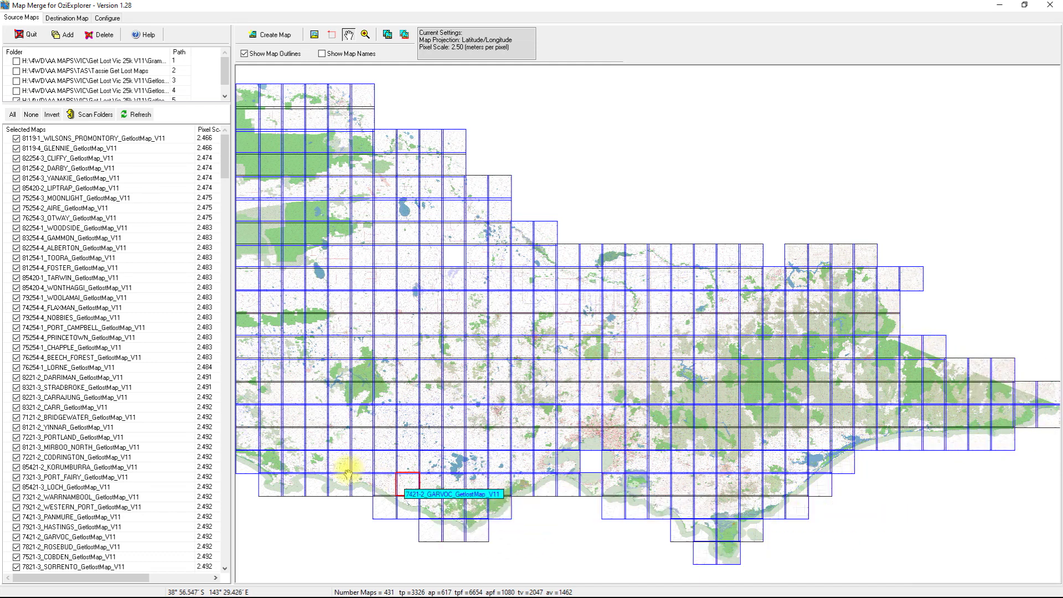
{"action": "left_click", "coordinate": [322, 54]}
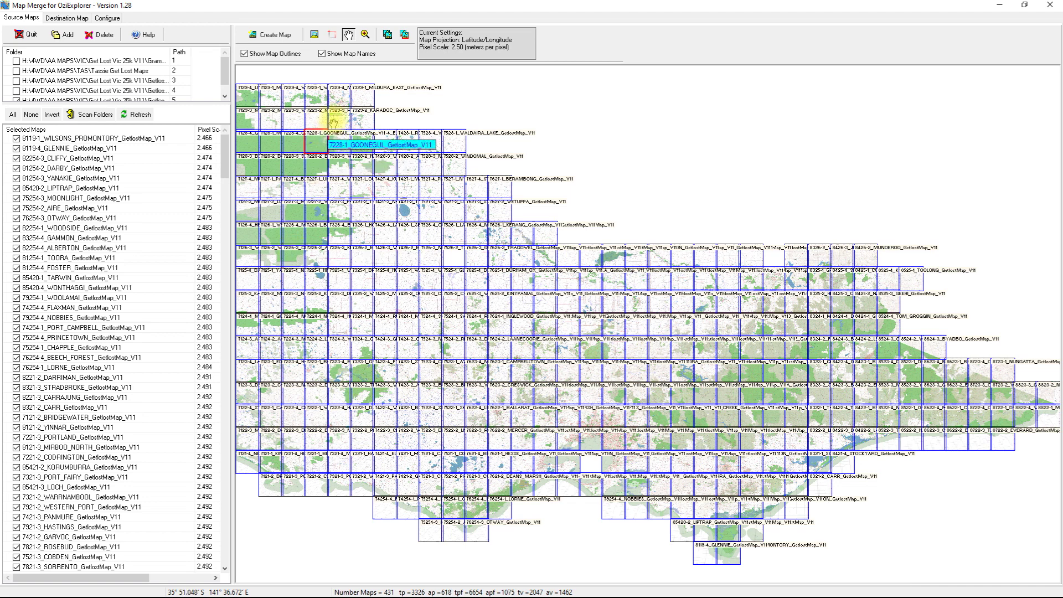
{"action": "left_click", "coordinate": [322, 53]}
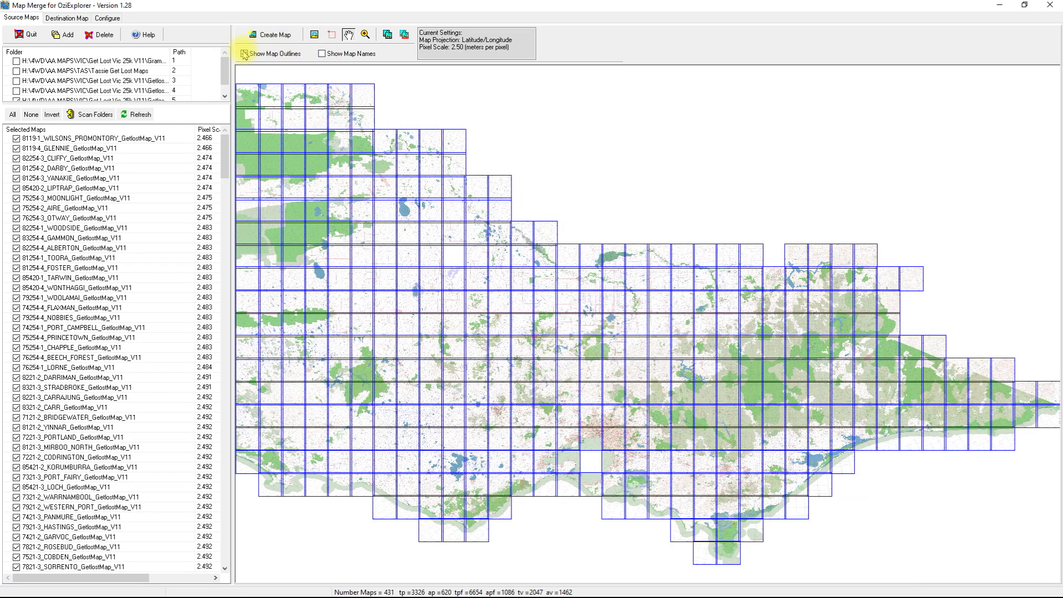
{"action": "left_click", "coordinate": [244, 53]}
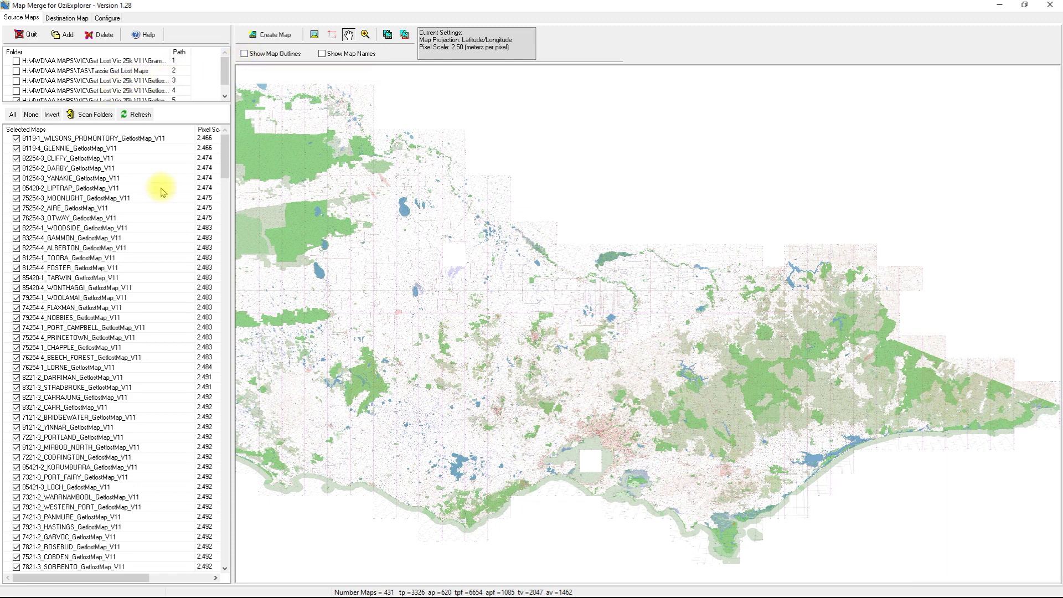
Deselect all source maps and try to create a map from the selected maps
{"action": "left_click", "coordinate": [270, 35]}
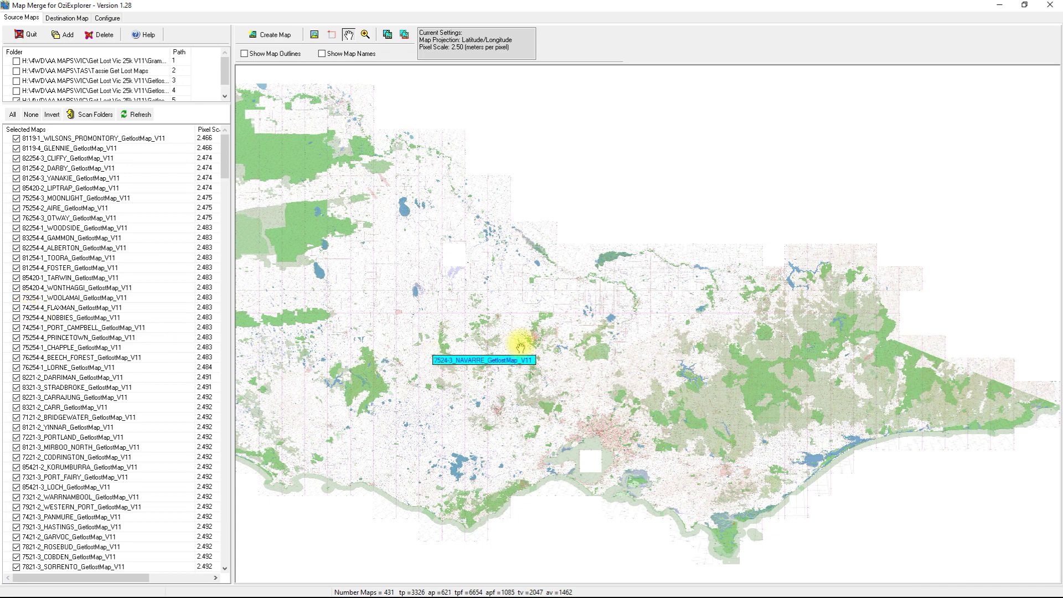
{"action": "left_click", "coordinate": [30, 117]}
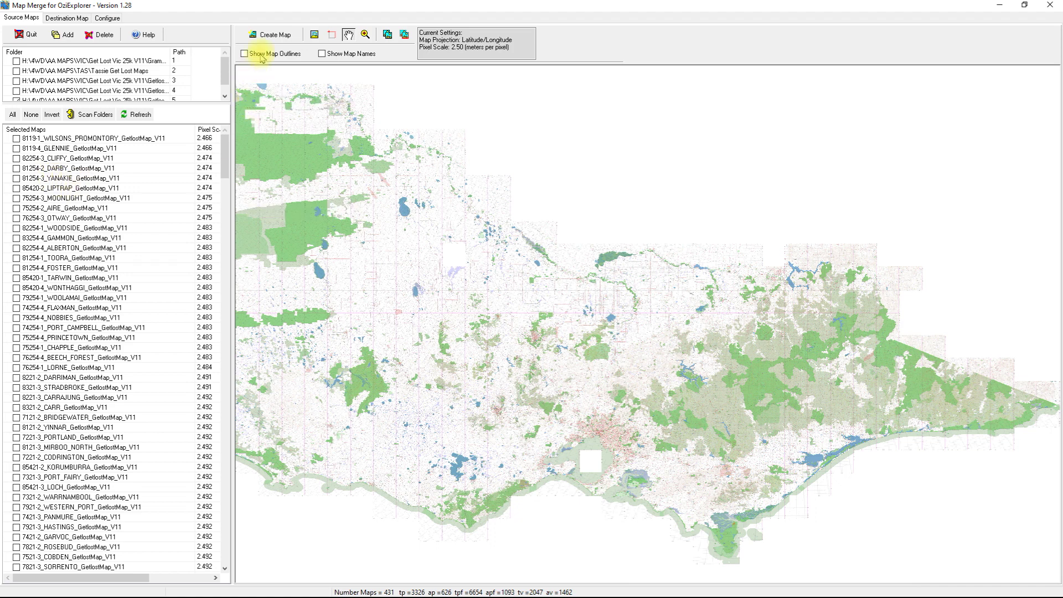
{"action": "left_click", "coordinate": [271, 36]}
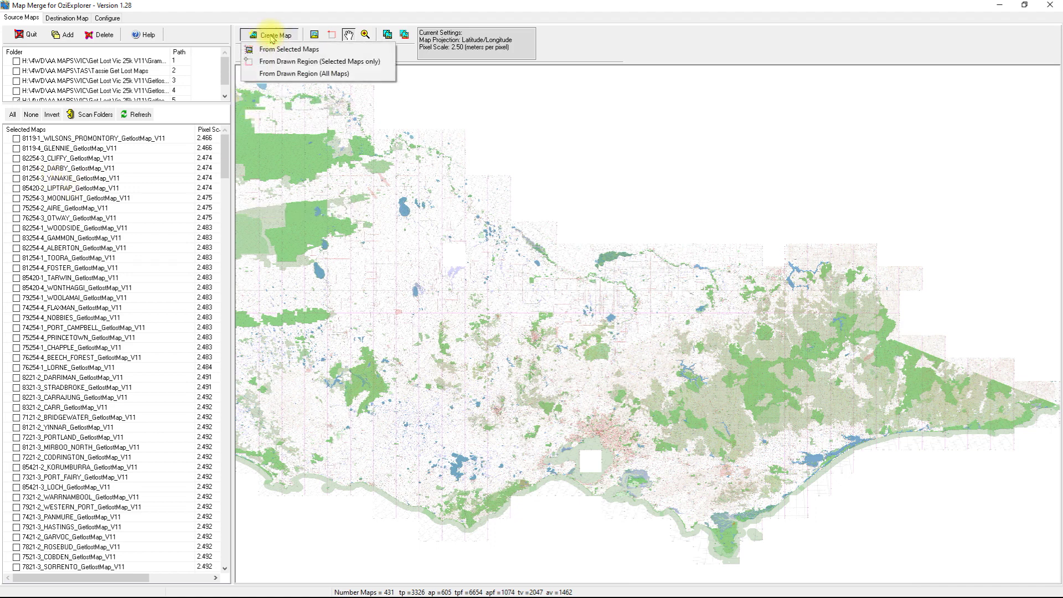
{"action": "left_click", "coordinate": [289, 49]}
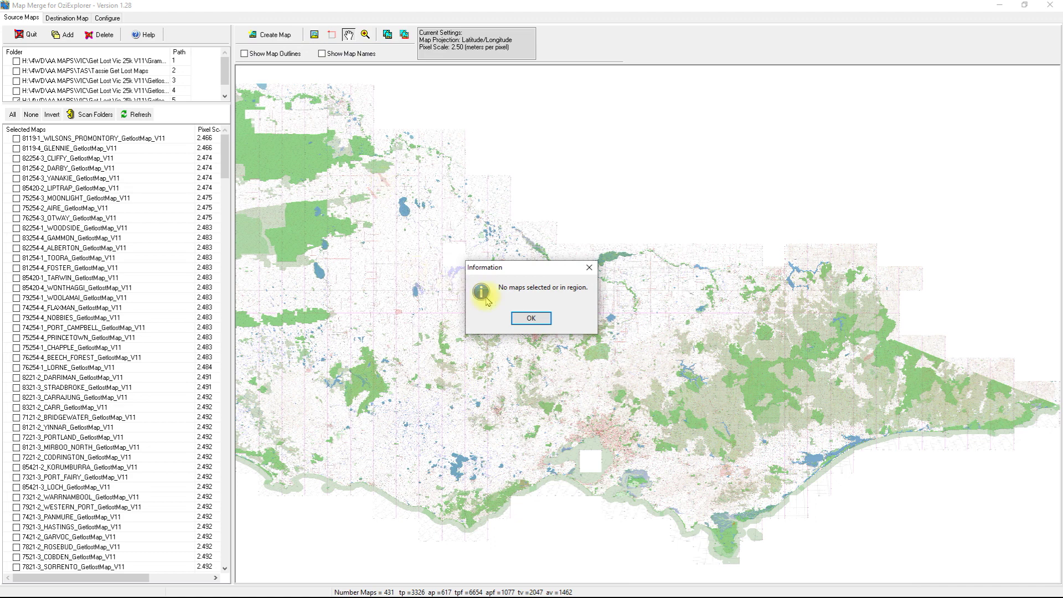
{"action": "left_click", "coordinate": [531, 318]}
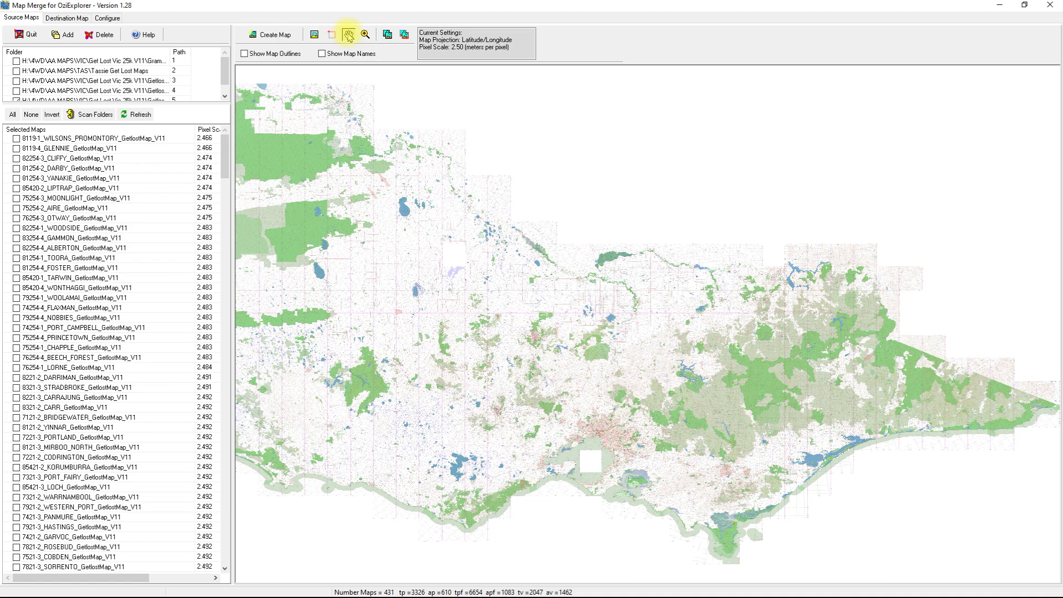
Zoom in on the long green park area at Victoria's western border so its full width is in view
{"action": "left_click_drag", "start_coordinate": [285, 273], "coordinate": [397, 297]}
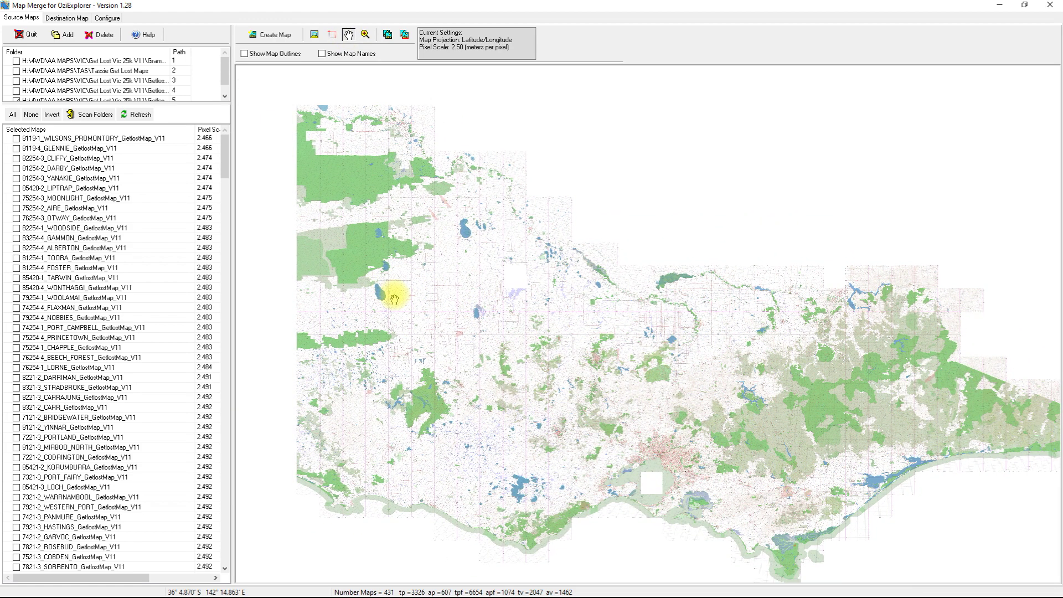
{"action": "left_click_drag", "start_coordinate": [508, 335], "coordinate": [413, 327]}
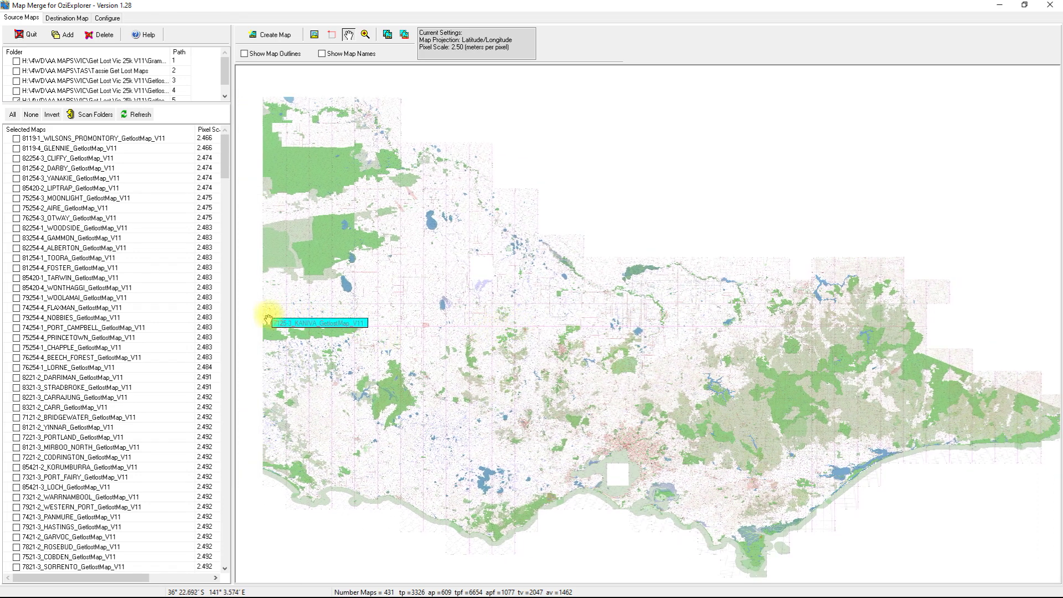
{"action": "left_click_drag", "start_coordinate": [269, 314], "coordinate": [247, 292]}
{"action": "left_click", "coordinate": [365, 34]}
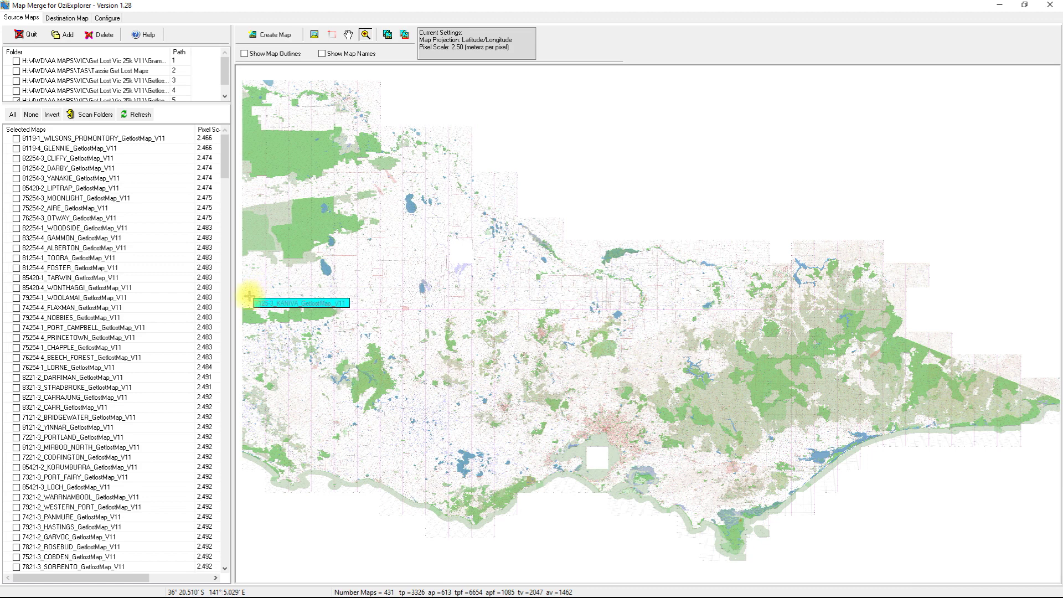
{"action": "left_click_drag", "start_coordinate": [245, 299], "coordinate": [347, 349]}
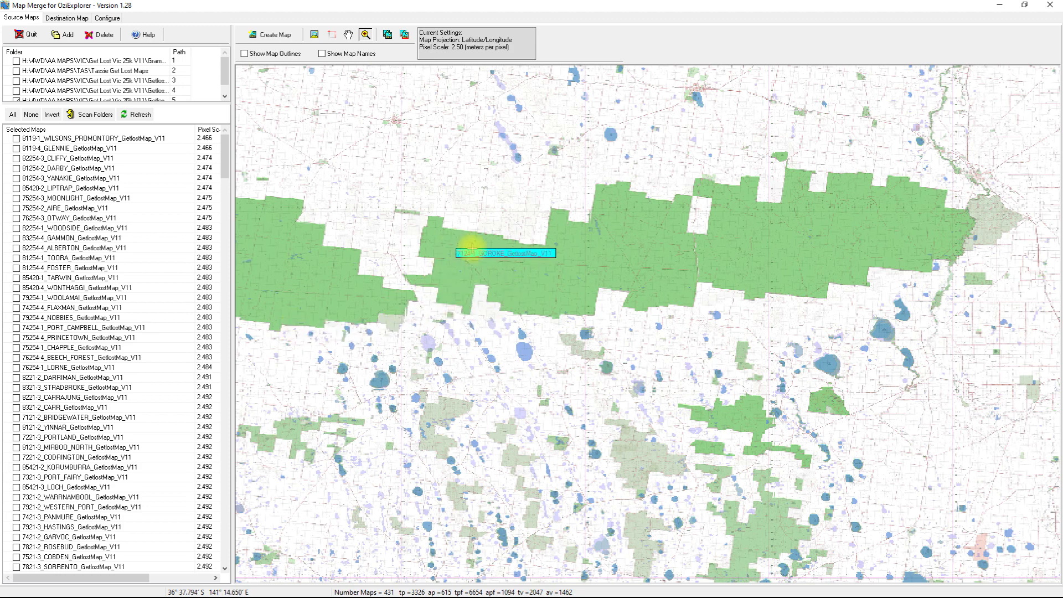
{"action": "left_click", "coordinate": [347, 35]}
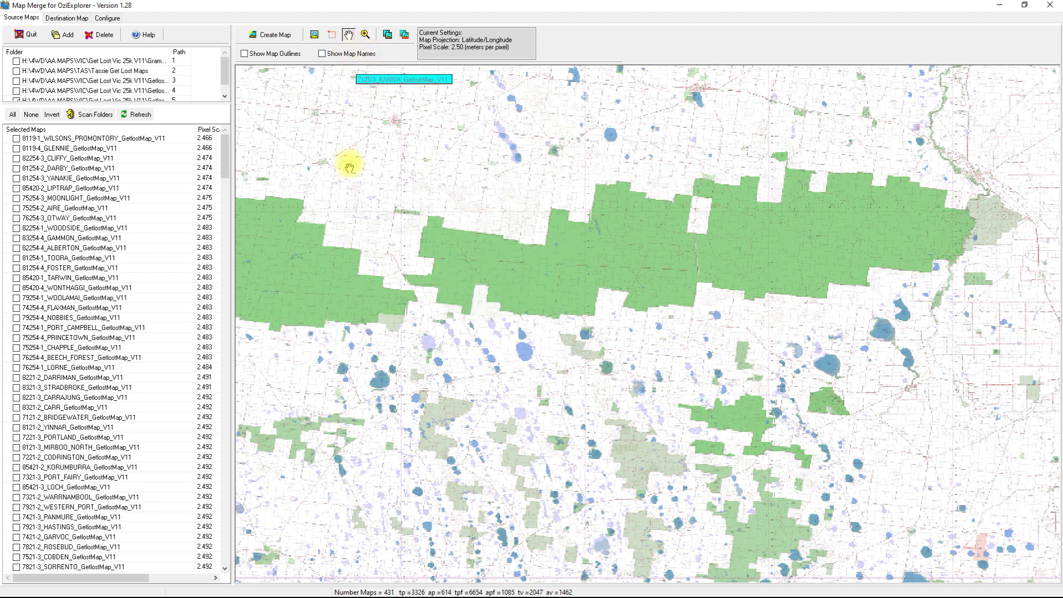
{"action": "left_click_drag", "start_coordinate": [351, 173], "coordinate": [386, 203]}
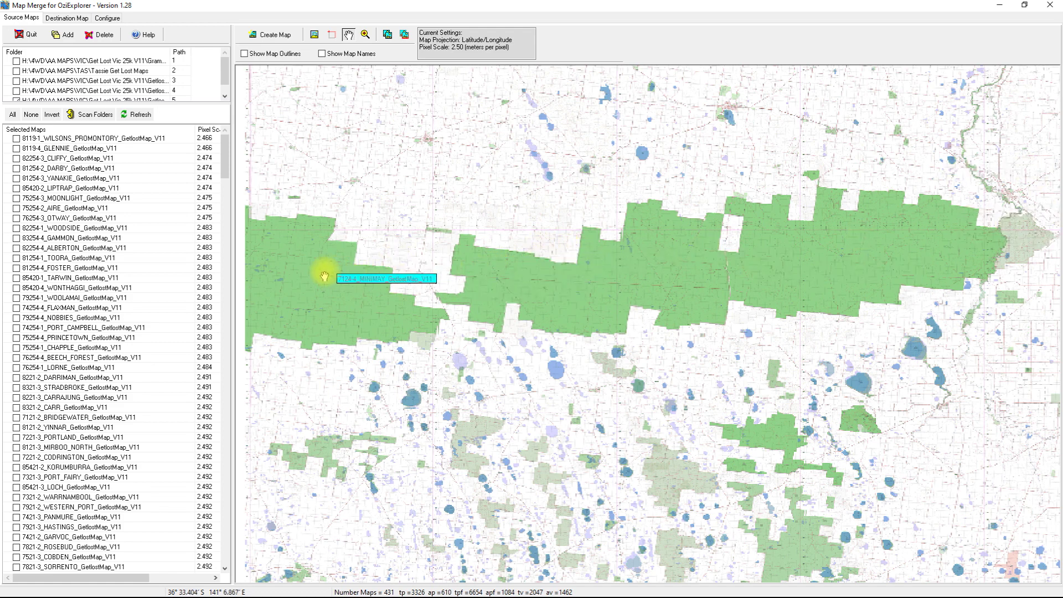
Check the map outlines and names around the zoomed-in green park area, leaving both hidden
{"action": "left_click", "coordinate": [244, 53]}
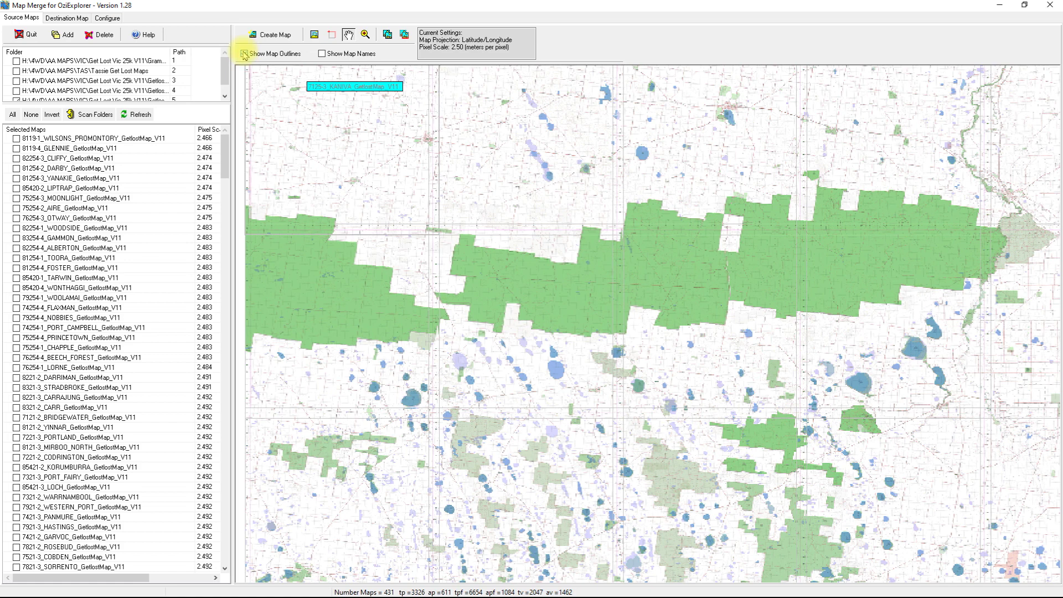
{"action": "left_click", "coordinate": [322, 53]}
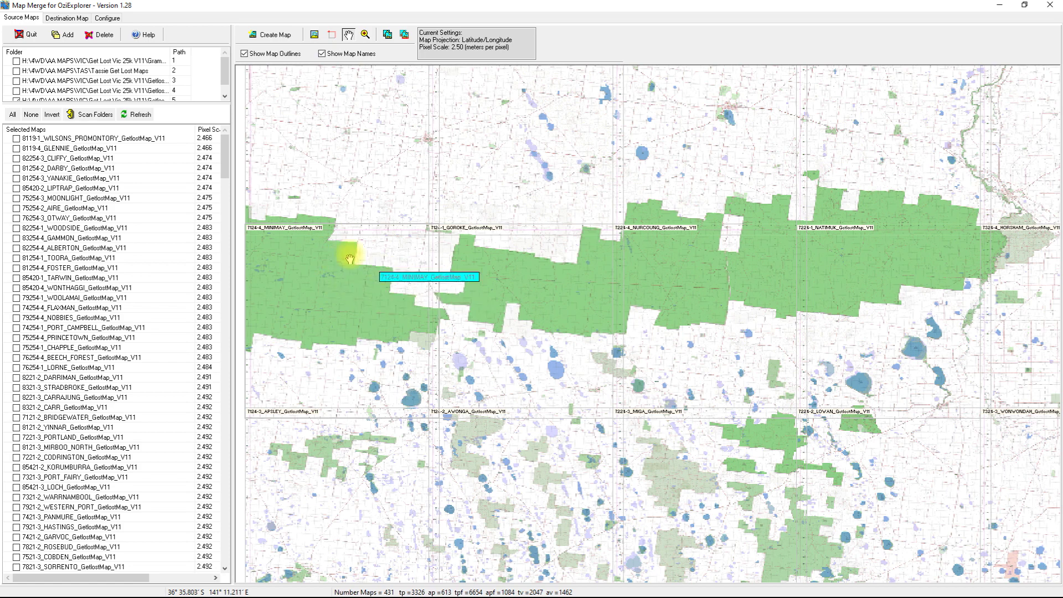
{"action": "left_click", "coordinate": [321, 54]}
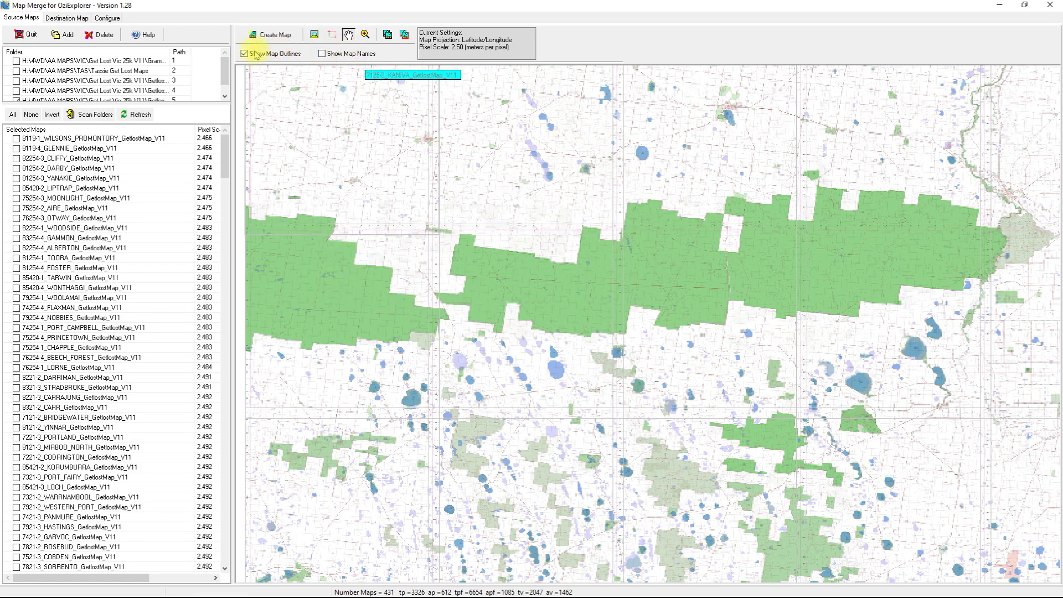
{"action": "left_click", "coordinate": [244, 54]}
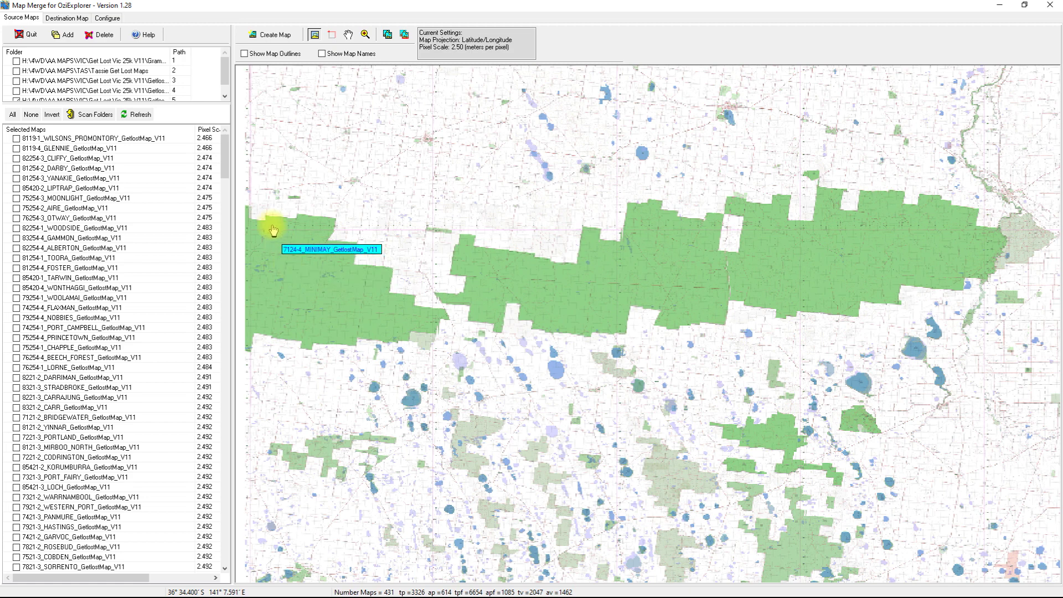
Find 7124-4_MINIMAY_GetlostMap_V11 in the list of source maps and deselect it
{"action": "left_click_drag", "start_coordinate": [227, 160], "coordinate": [229, 381]}
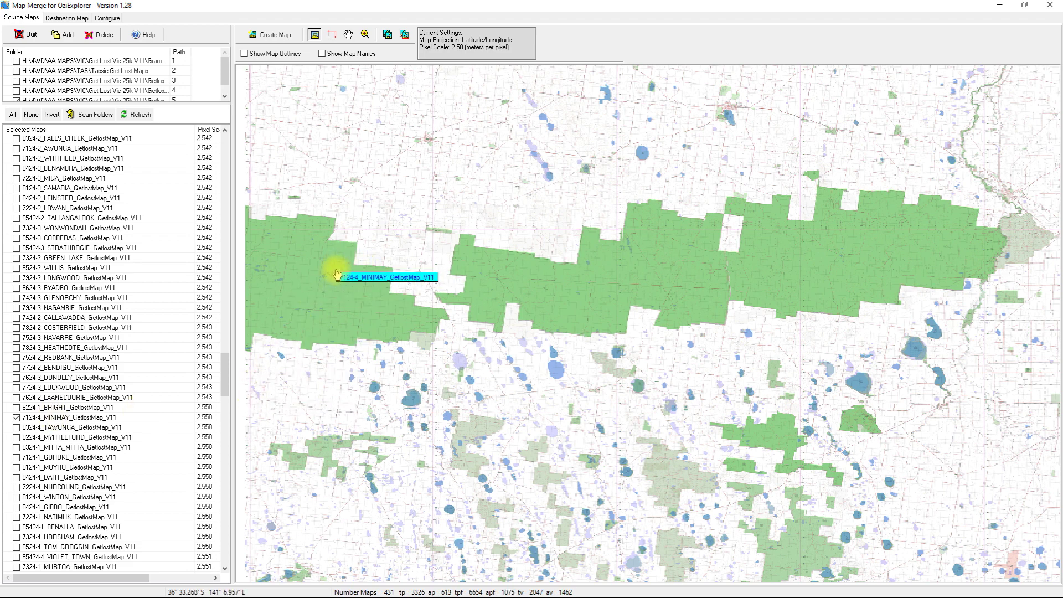
{"action": "left_click", "coordinate": [16, 418]}
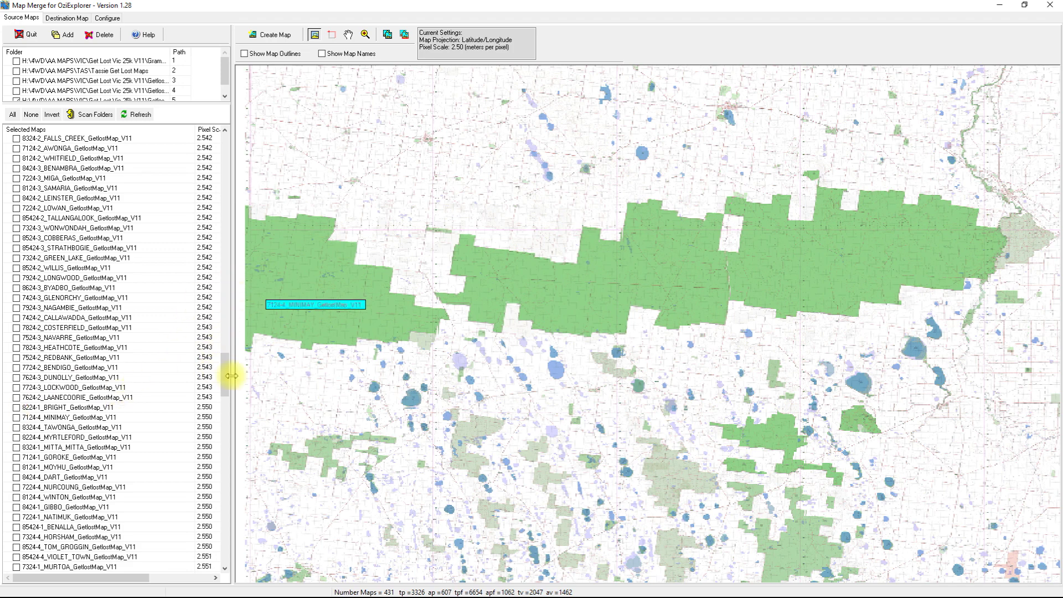
{"action": "left_click_drag", "start_coordinate": [227, 383], "coordinate": [209, 148]}
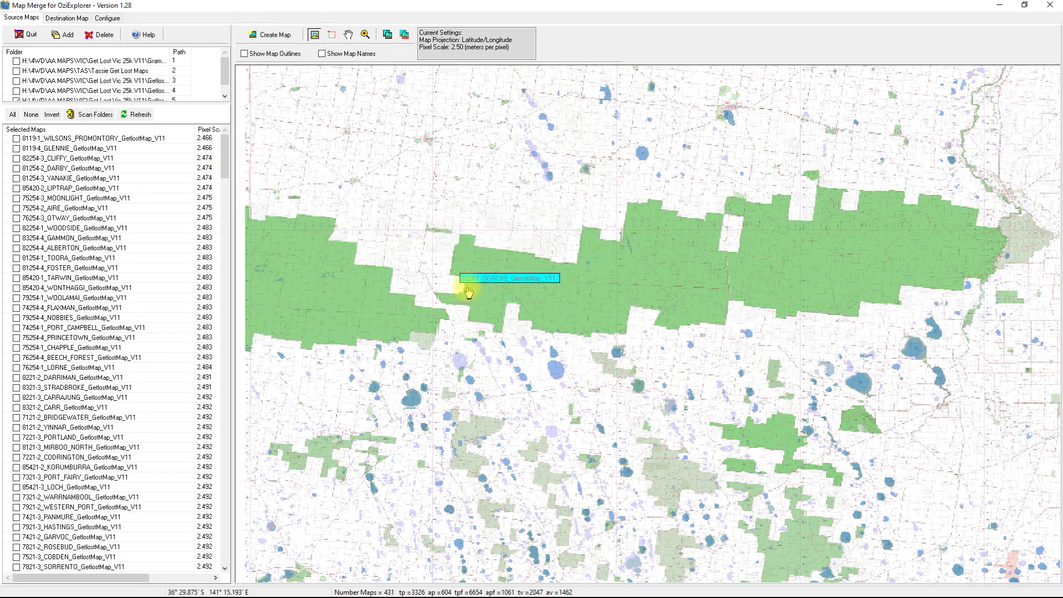
Draw a rectangular map region enclosing the long green park area from the western border to the river
{"action": "left_click", "coordinate": [332, 35]}
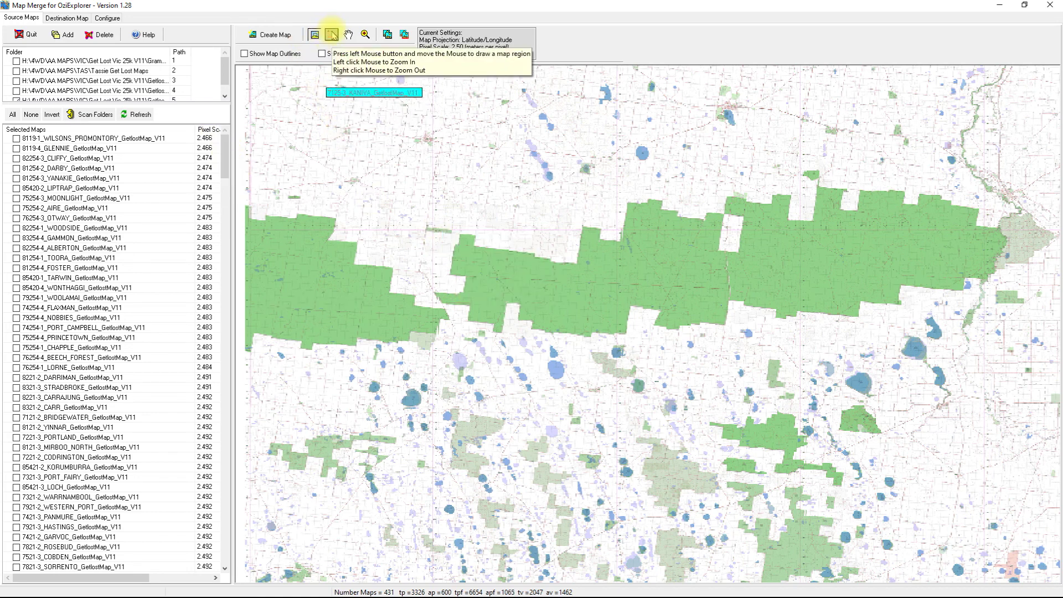
{"action": "left_click", "coordinate": [332, 35]}
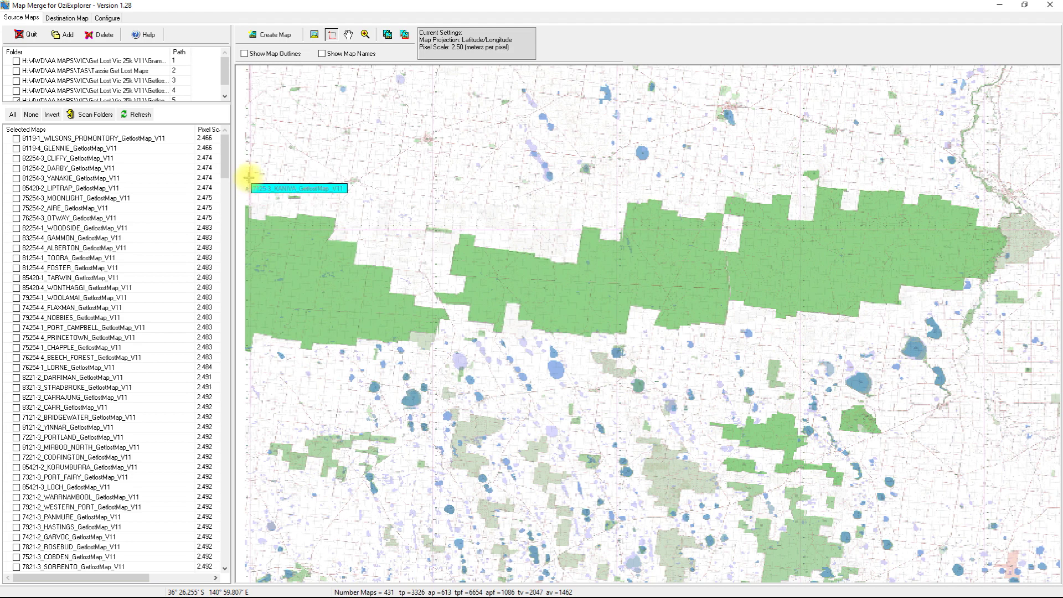
{"action": "left_click_drag", "start_coordinate": [249, 174], "coordinate": [1010, 360]}
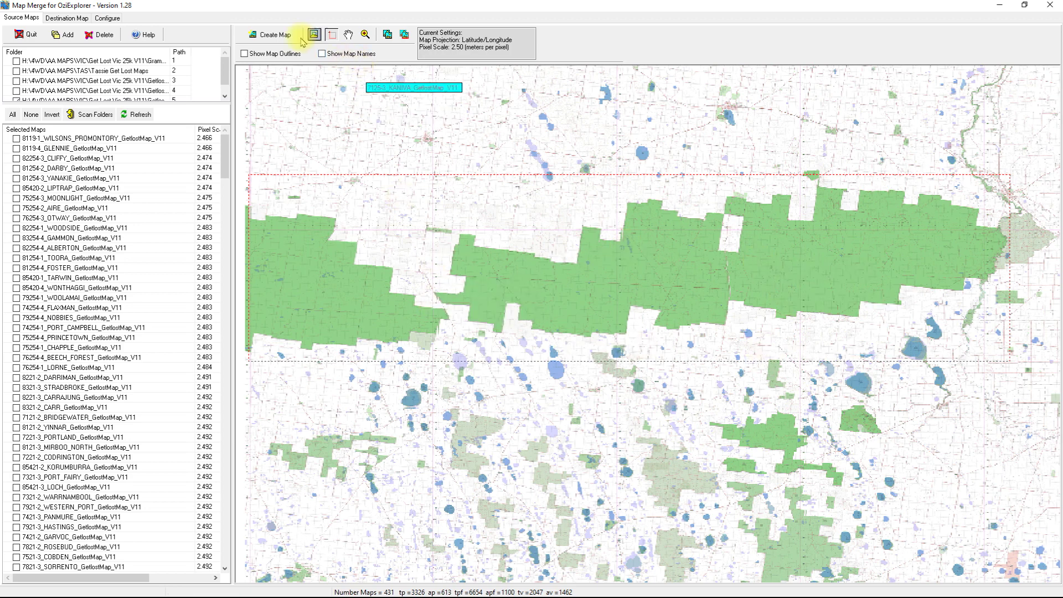
Create a map from the drawn region using all maps, saving it as Little desert in the Little Desert folder
{"action": "left_click", "coordinate": [278, 36]}
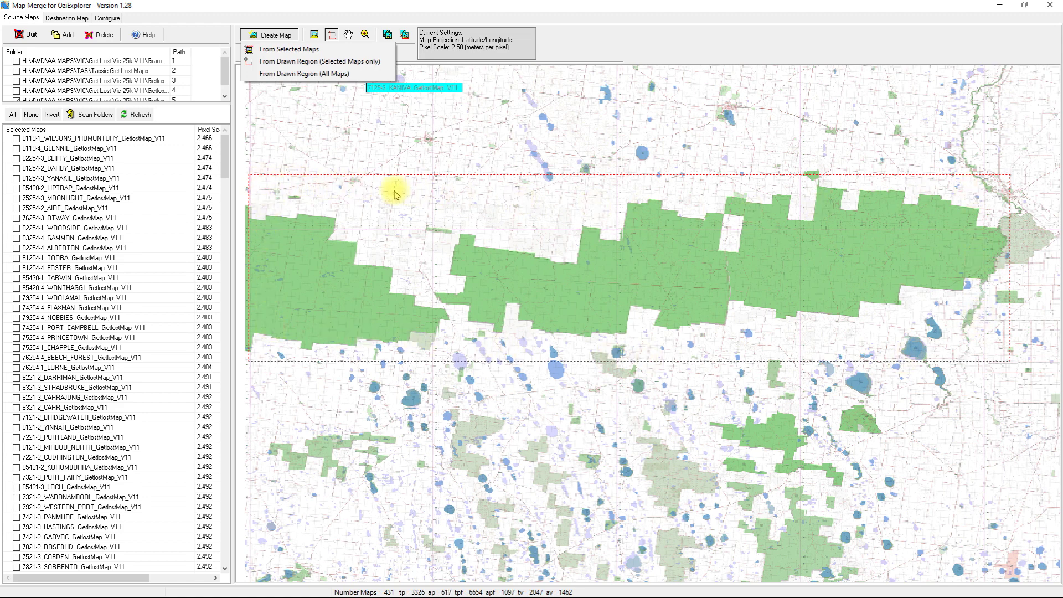
{"action": "left_click", "coordinate": [283, 74]}
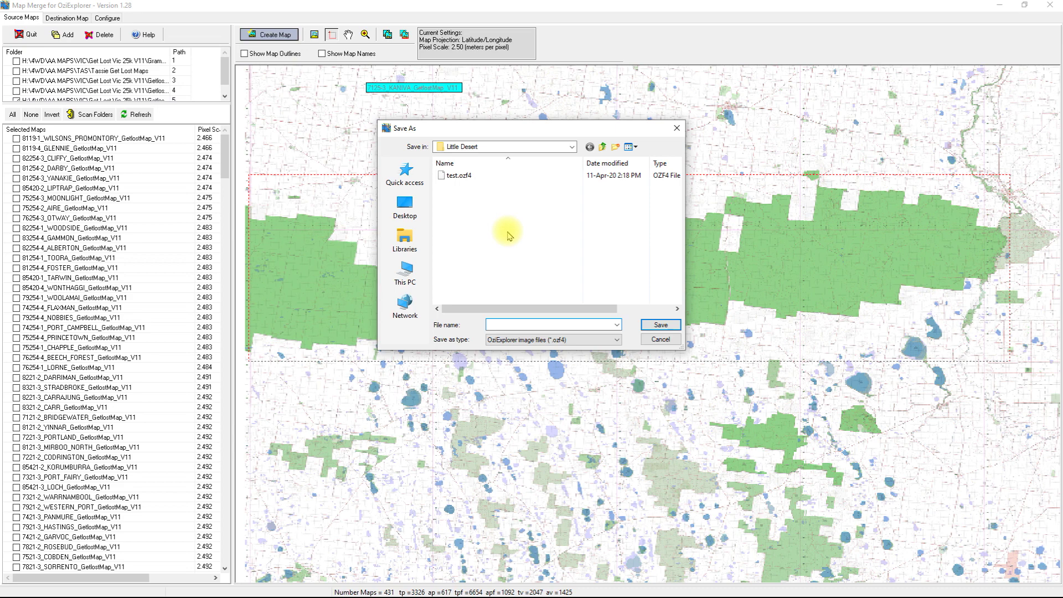
{"action": "type", "text": "Little desert"}
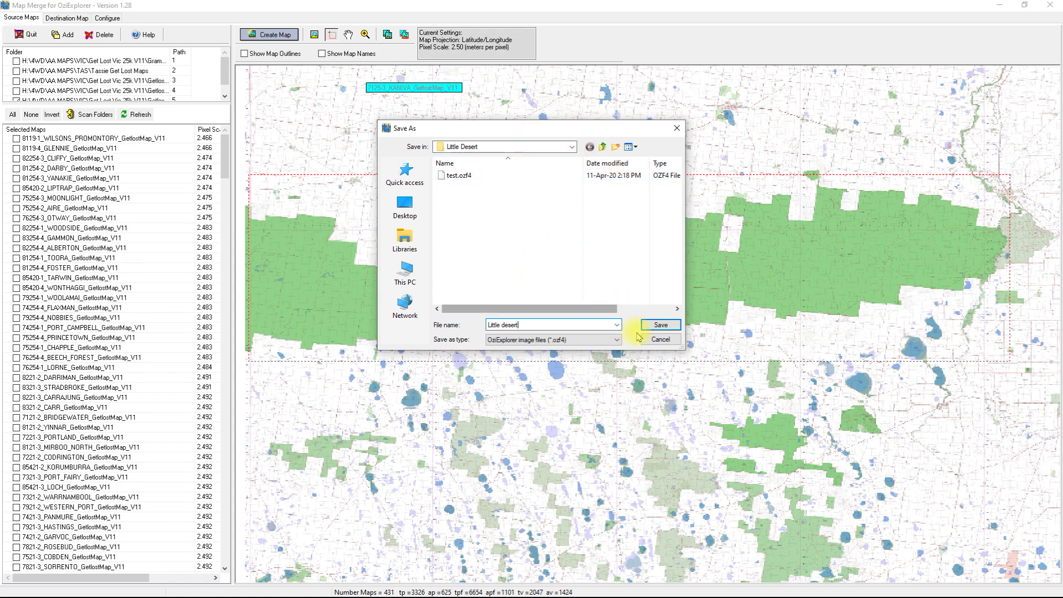
{"action": "left_click", "coordinate": [655, 326]}
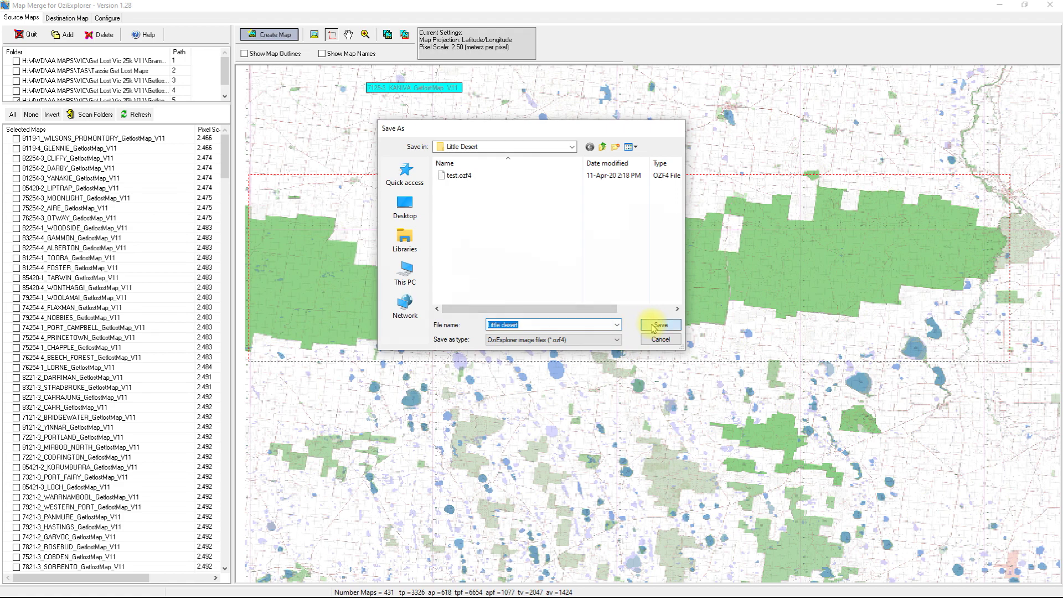
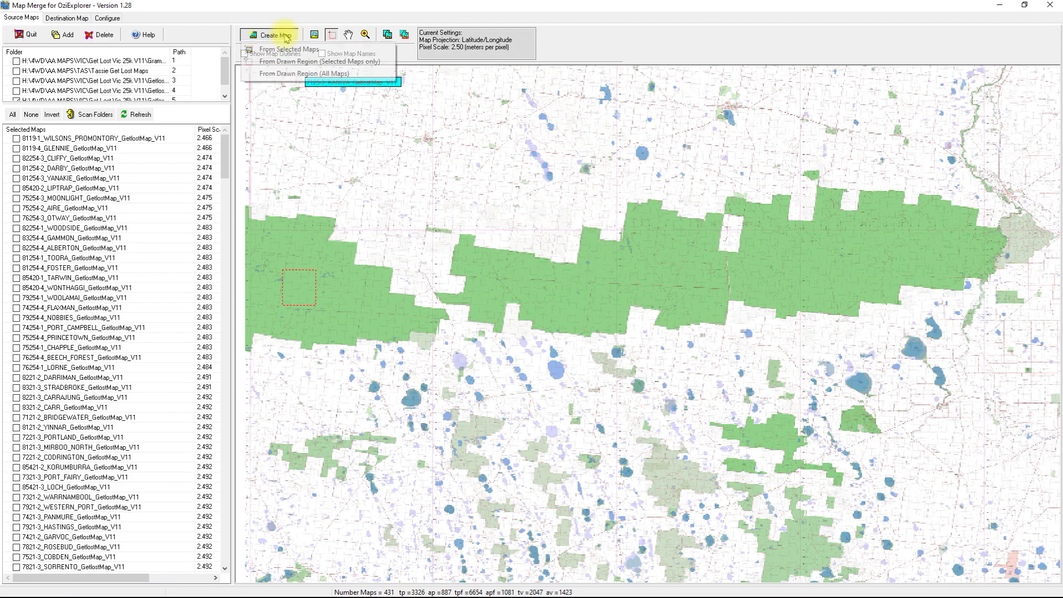
Create a map from the small region drawn in the park's western part using all maps, replacing test.ozf4, and close the creation log
{"action": "left_click", "coordinate": [304, 74]}
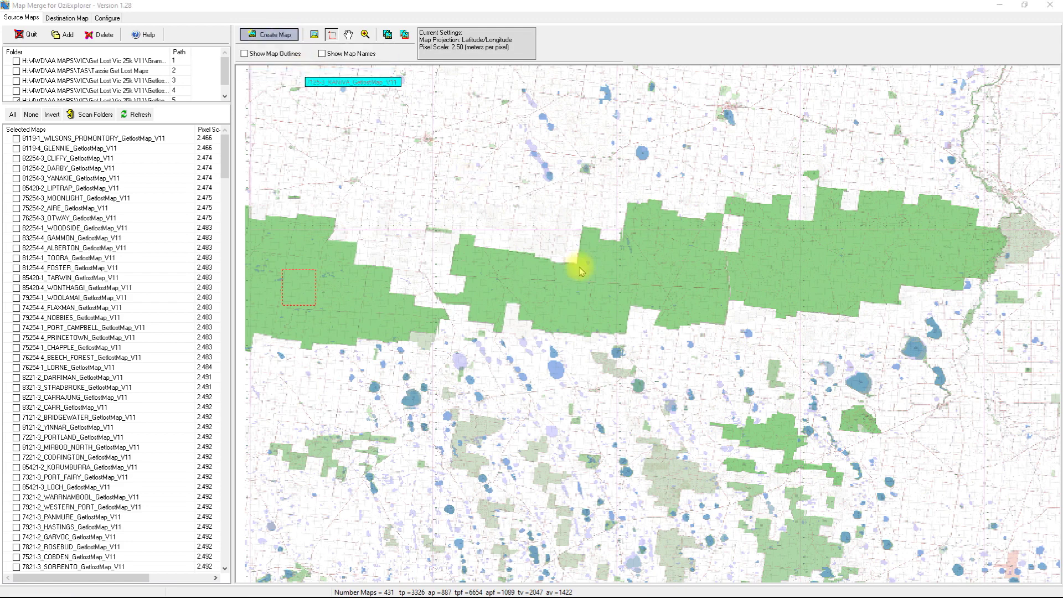
{"action": "left_click", "coordinate": [458, 175]}
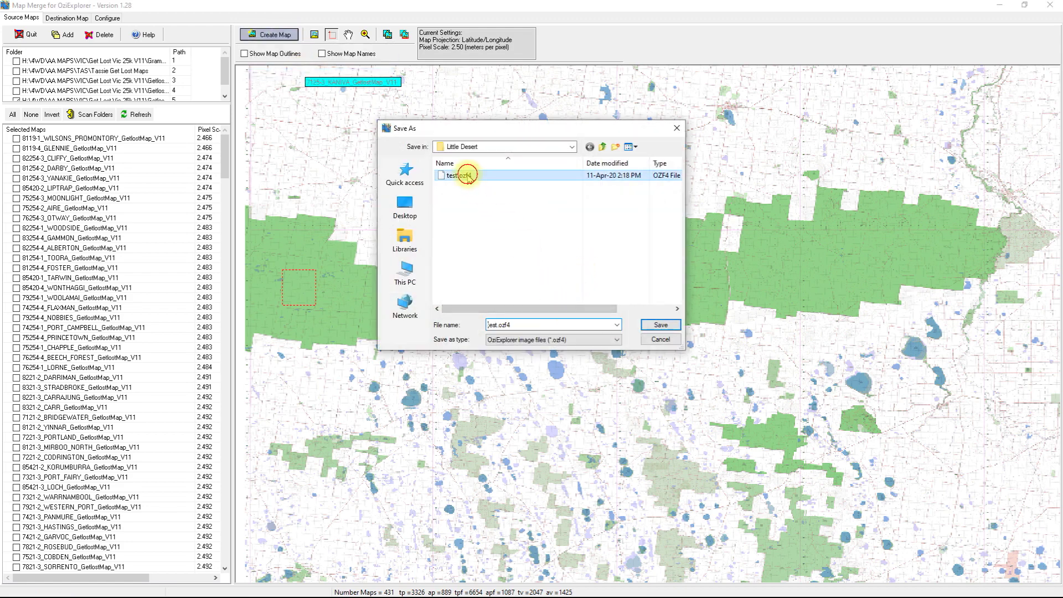
{"action": "left_click", "coordinate": [664, 325]}
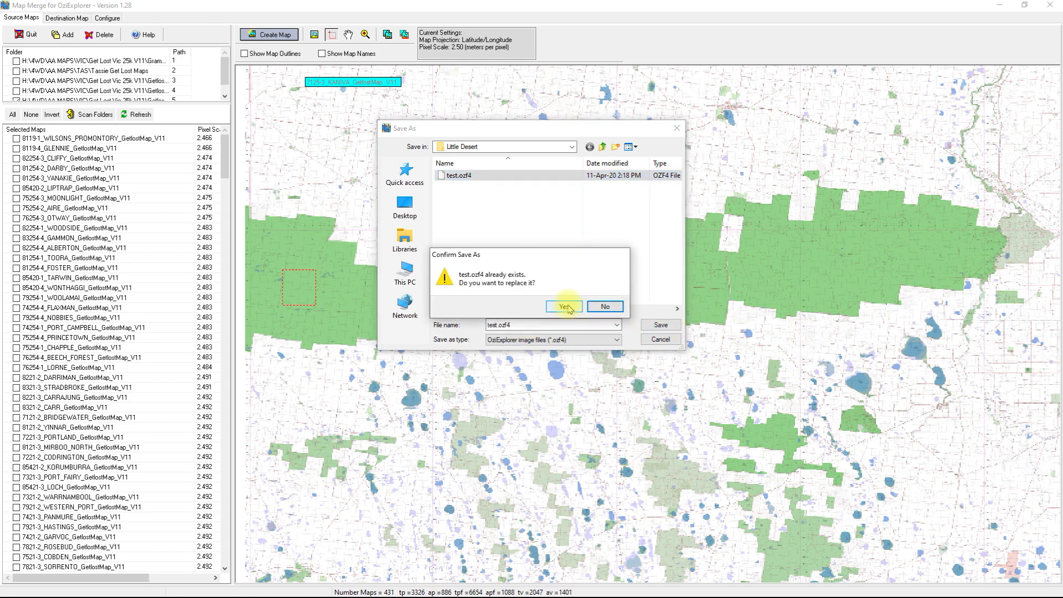
{"action": "left_click", "coordinate": [565, 307]}
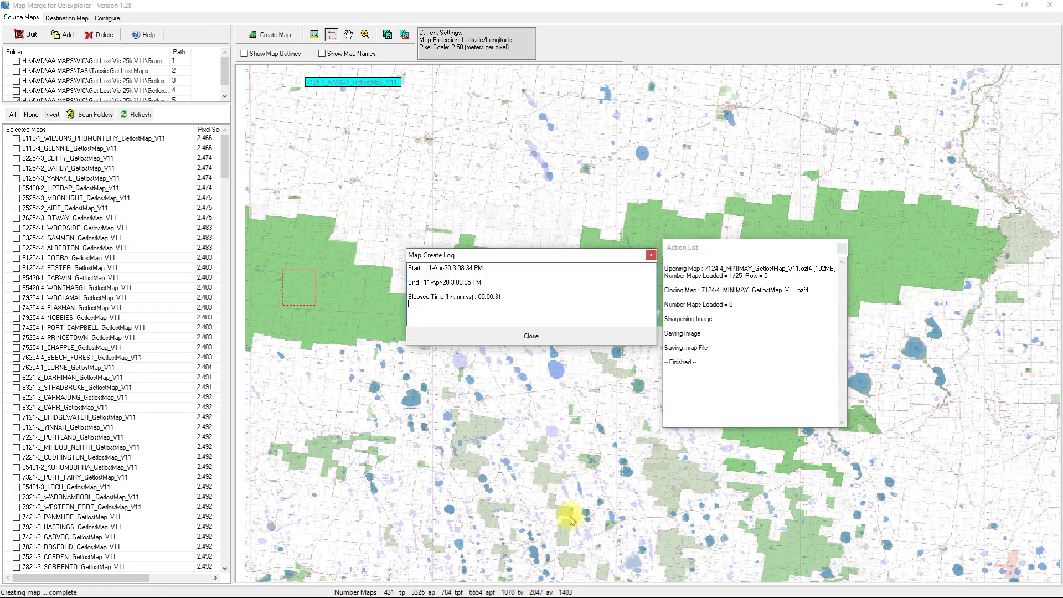
{"action": "left_click", "coordinate": [529, 336]}
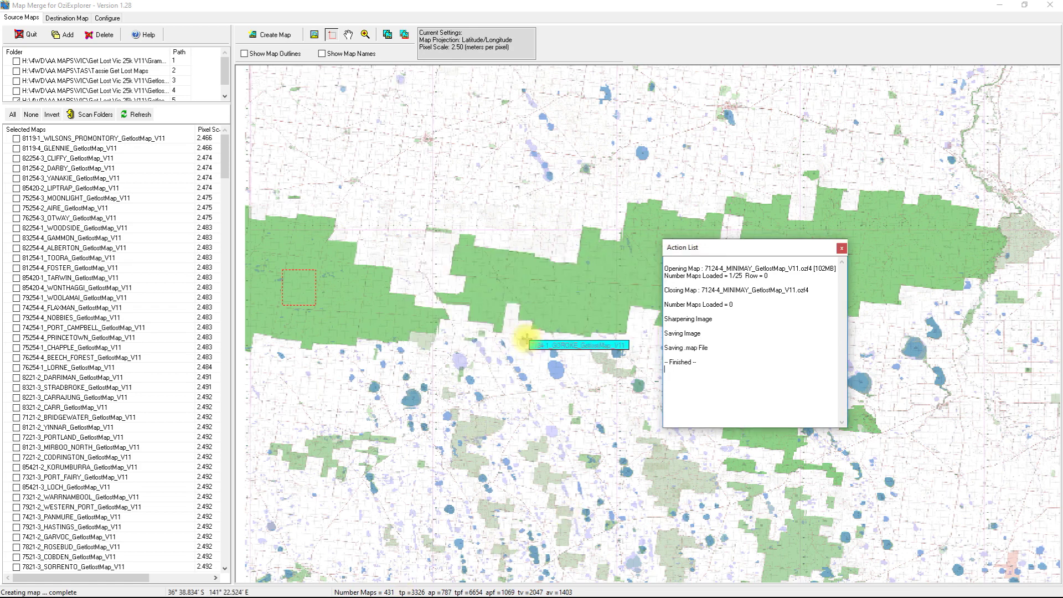
Switch to OziExplorer and load test.map from the Little Desert folder
{"action": "left_click", "coordinate": [1001, 7]}
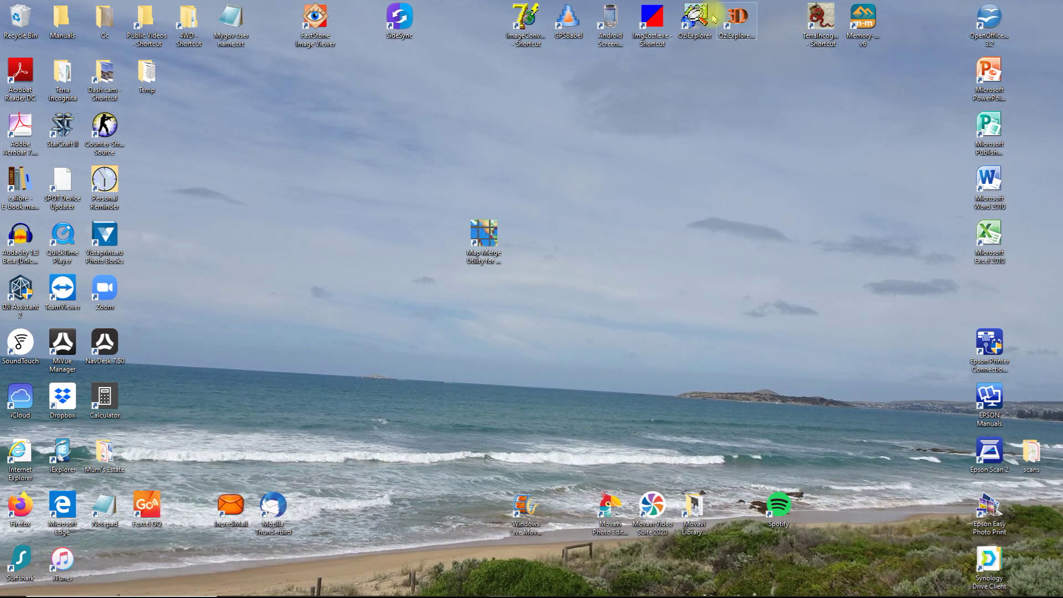
{"action": "double_click", "coordinate": [694, 19]}
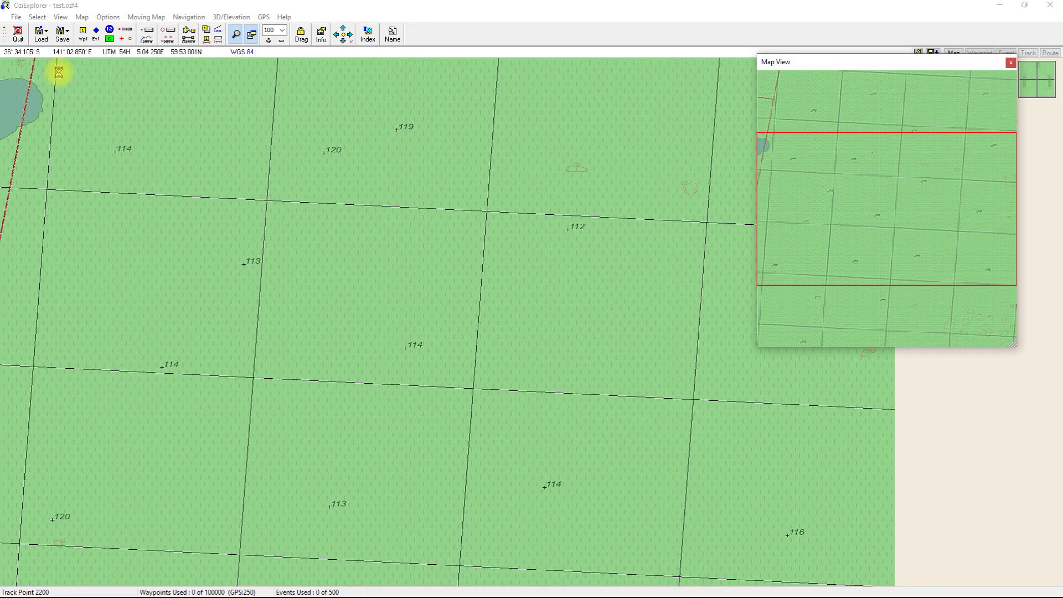
{"action": "left_click", "coordinate": [15, 17]}
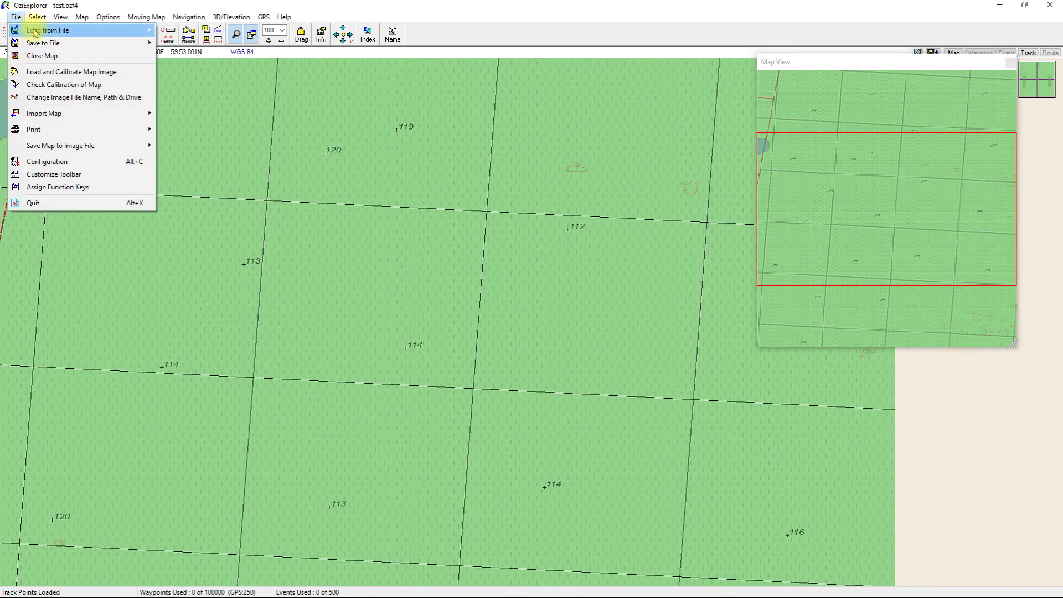
{"action": "mouse_move", "coordinate": [44, 30]}
{"action": "left_click", "coordinate": [182, 30]}
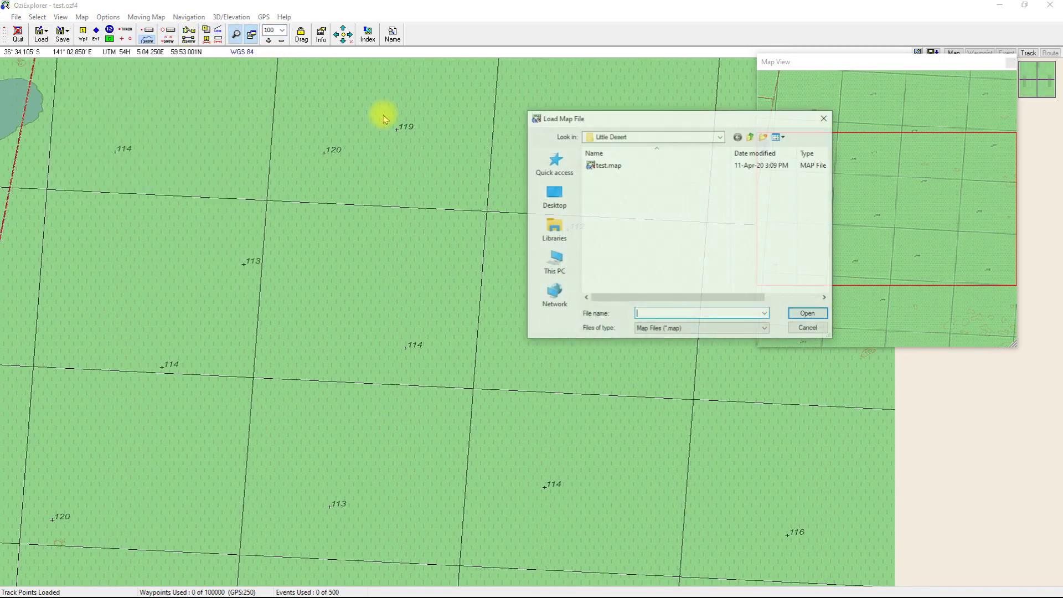
{"action": "double_click", "coordinate": [673, 164]}
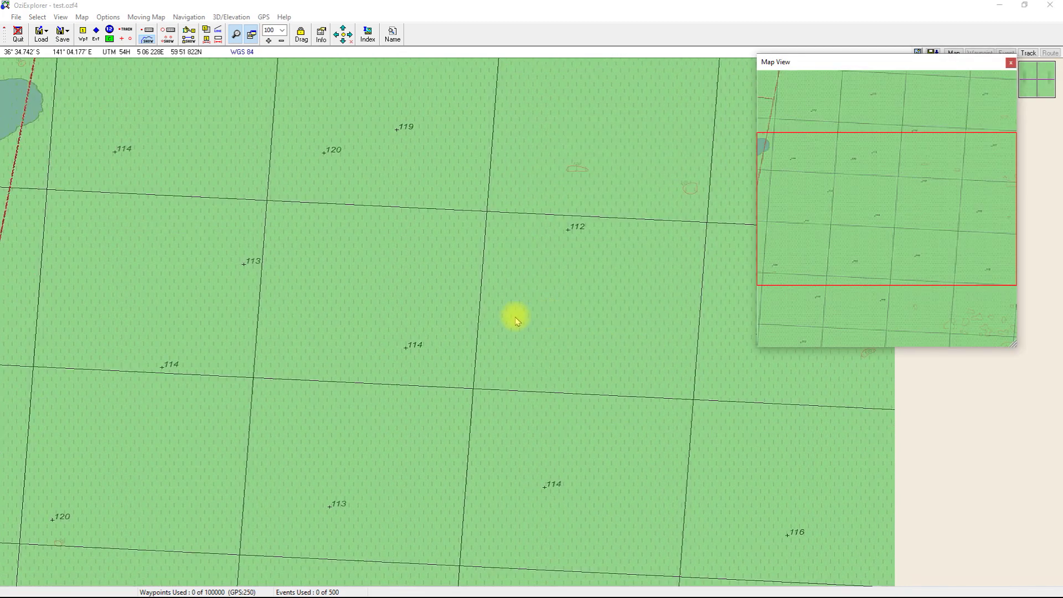
Close the Map View window, examine the merged test map at several zoom levels, and exit OziExplorer
{"action": "left_click", "coordinate": [1010, 65]}
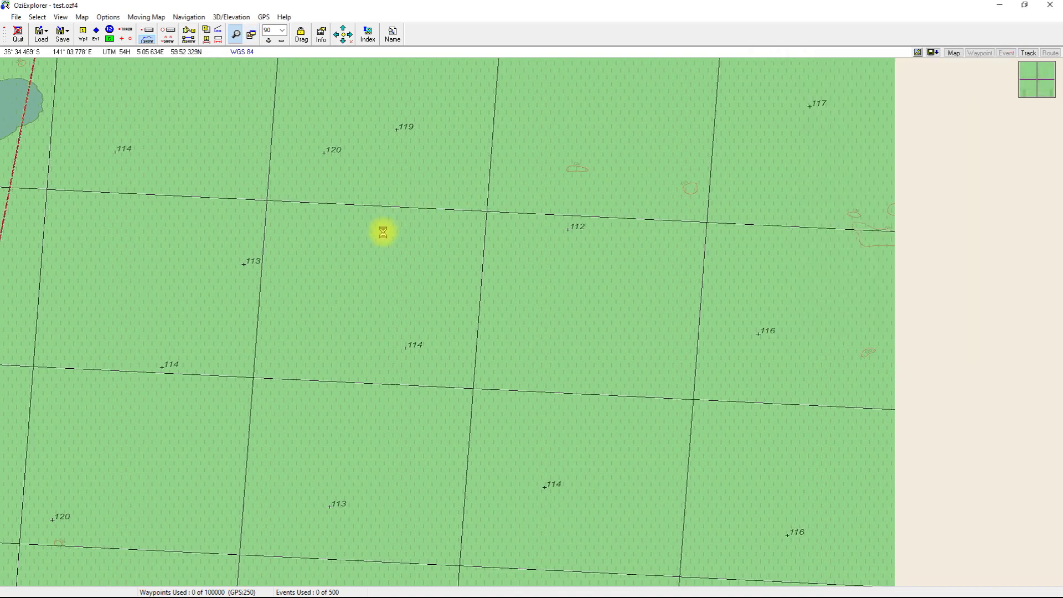
{"action": "scroll", "coordinate": [328, 271], "scroll_direction": "down", "scroll_amount": 1}
{"action": "scroll", "coordinate": [332, 269], "scroll_direction": "down", "scroll_amount": 2}
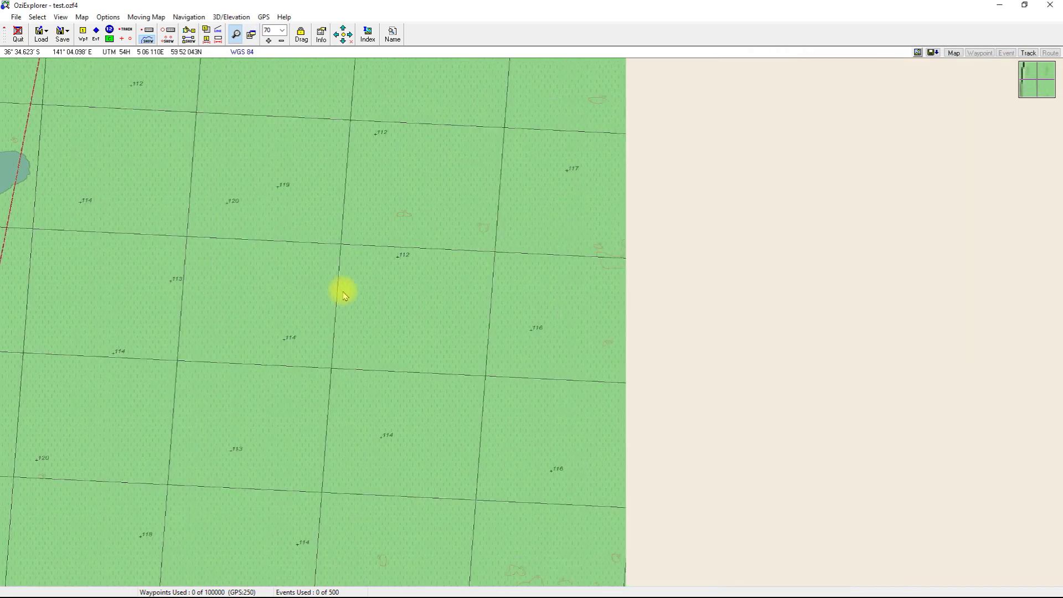
{"action": "scroll", "coordinate": [342, 293], "scroll_direction": "down", "scroll_amount": 1}
{"action": "scroll", "coordinate": [338, 298], "scroll_direction": "down", "scroll_amount": 1}
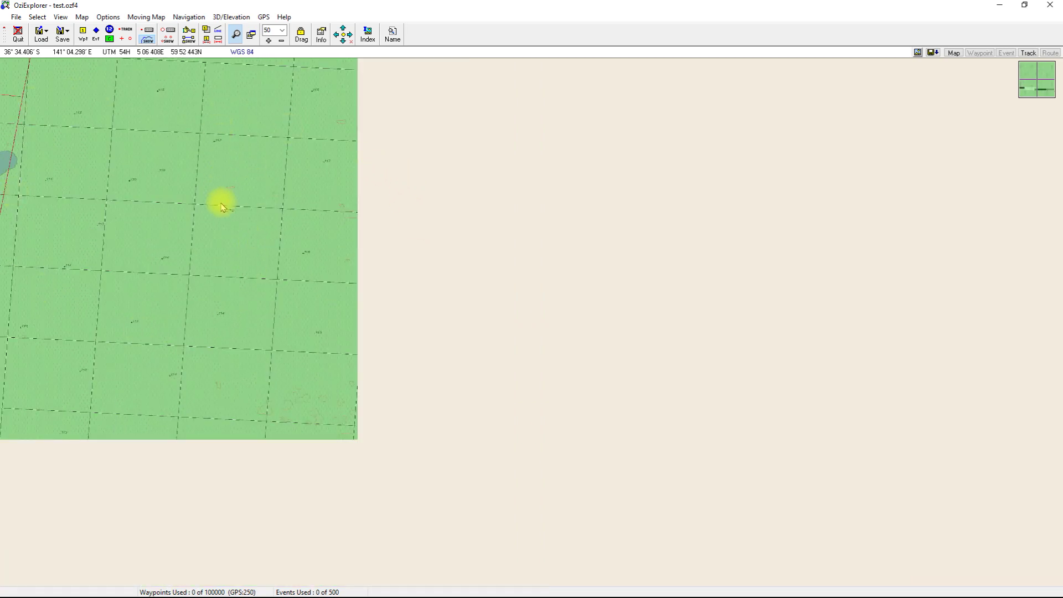
{"action": "scroll", "coordinate": [222, 207], "scroll_direction": "up", "scroll_amount": 3}
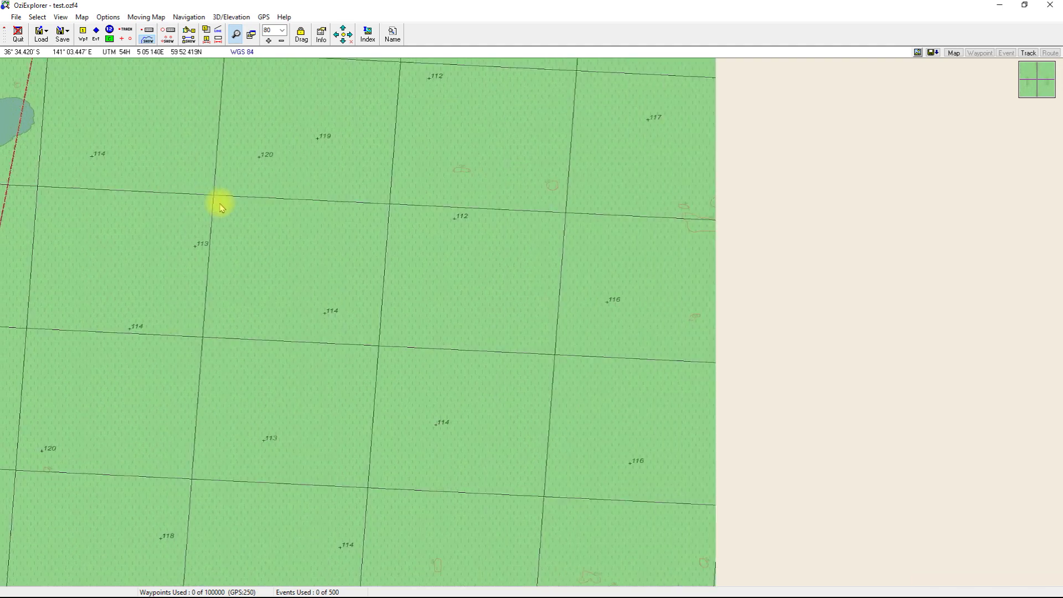
{"action": "scroll", "coordinate": [221, 206], "scroll_direction": "up", "scroll_amount": 1}
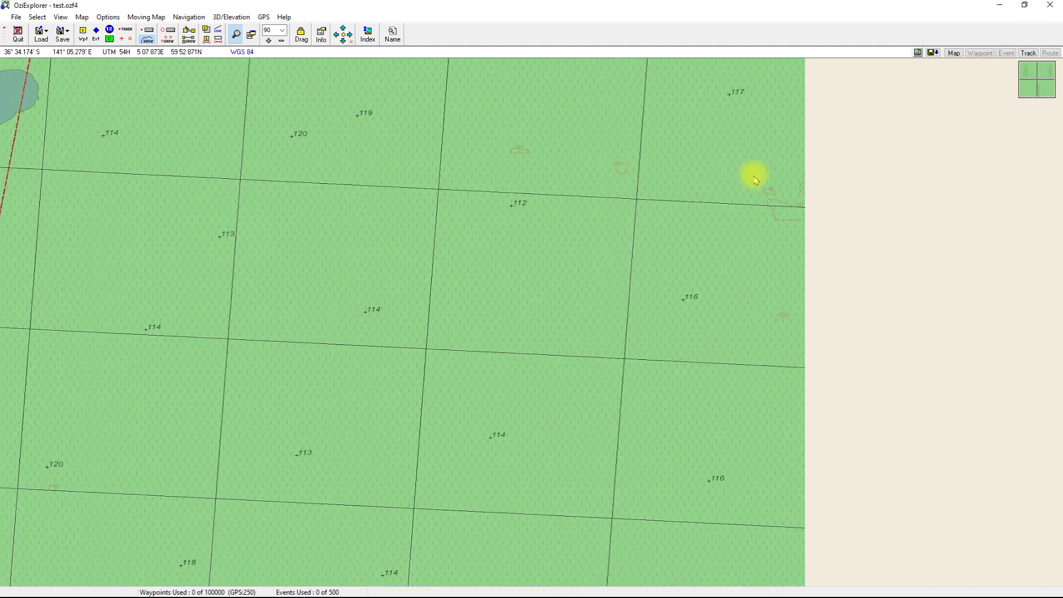
{"action": "left_click", "coordinate": [1049, 5]}
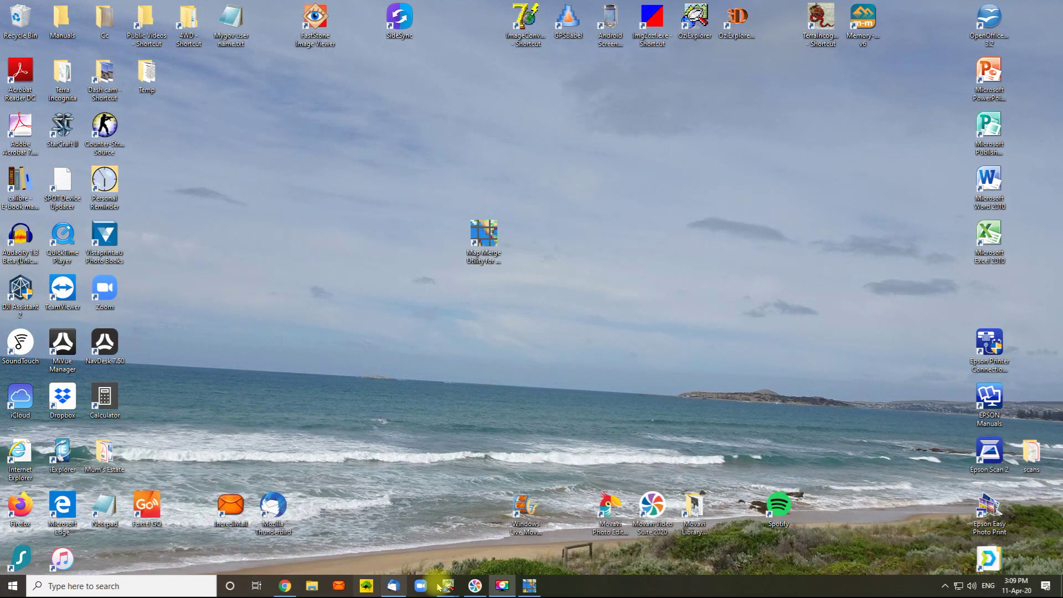
Switch back to Map Merge, dismiss the action list, and show the full extents of all maps
{"action": "left_click", "coordinate": [533, 585]}
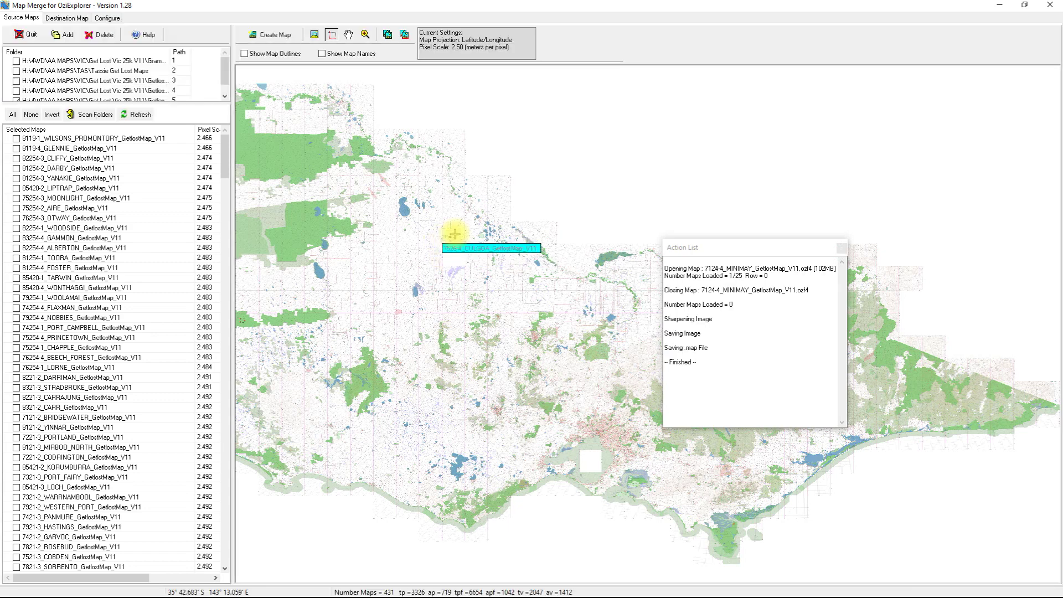
{"action": "left_click", "coordinate": [841, 248]}
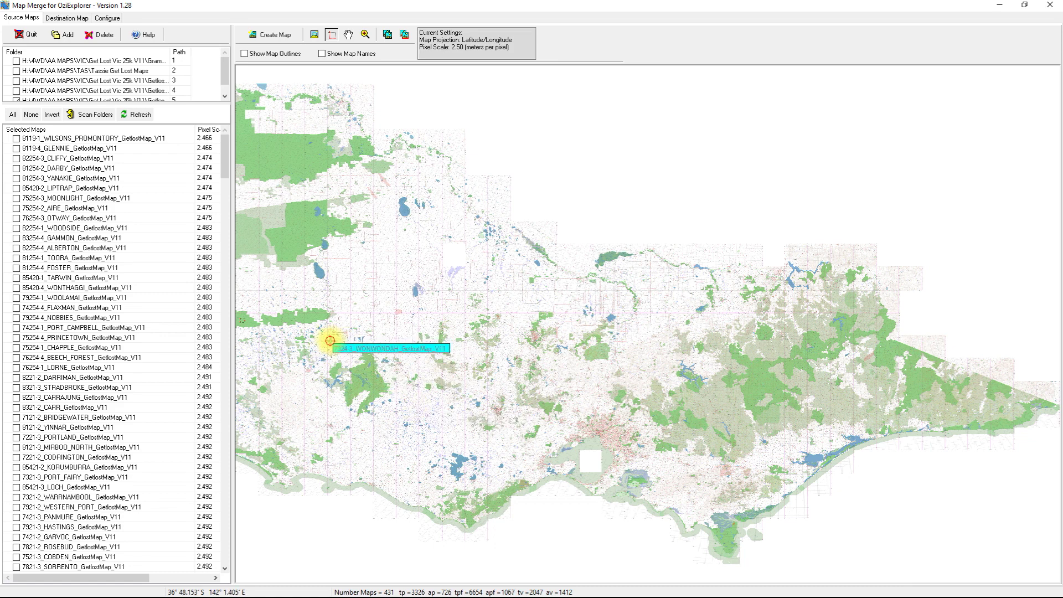
{"action": "left_click", "coordinate": [330, 340]}
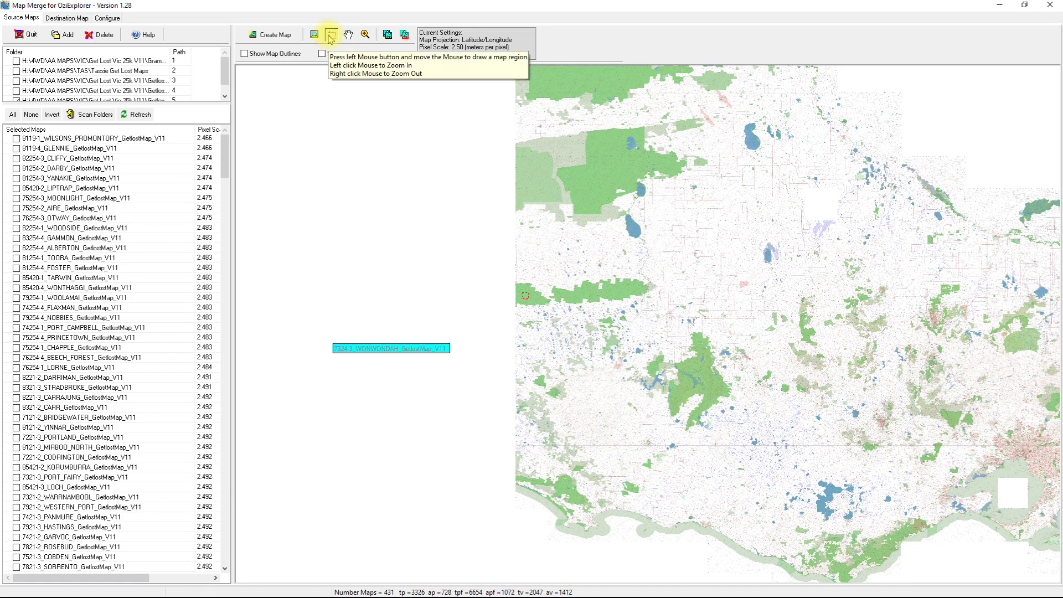
{"action": "left_click", "coordinate": [386, 34]}
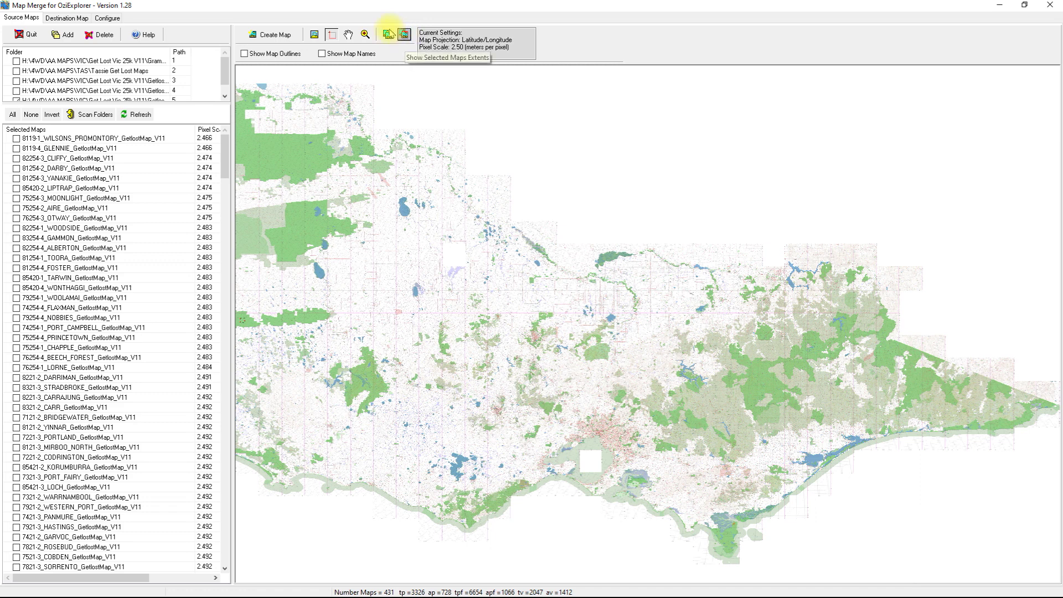
Try panning the map with the hand tool and restore the view to the extents of all maps
{"action": "mouse_move", "coordinate": [349, 111]}
{"action": "left_click", "coordinate": [349, 34]}
{"action": "left_click_drag", "start_coordinate": [285, 152], "coordinate": [577, 307]}
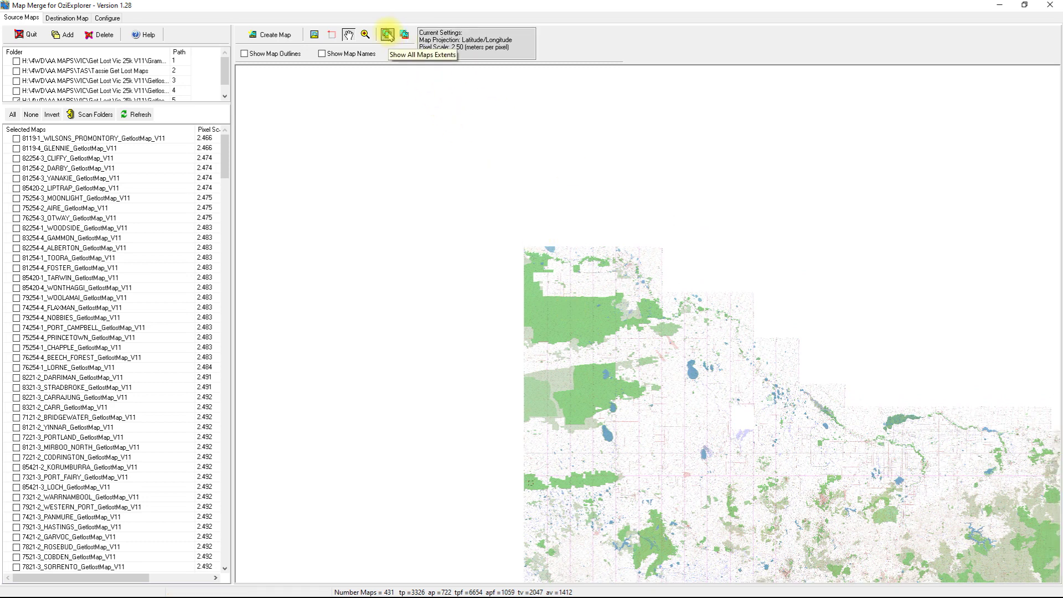
{"action": "left_click", "coordinate": [387, 34]}
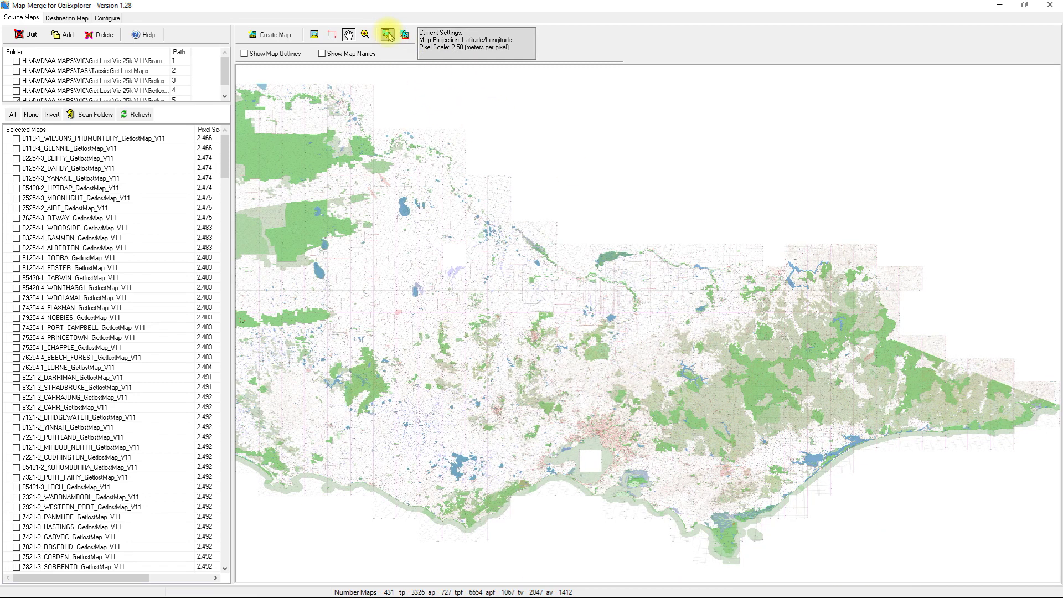
Draw a rectangular map region around the irregular green park southeast of the long western park
{"action": "left_click", "coordinate": [331, 35]}
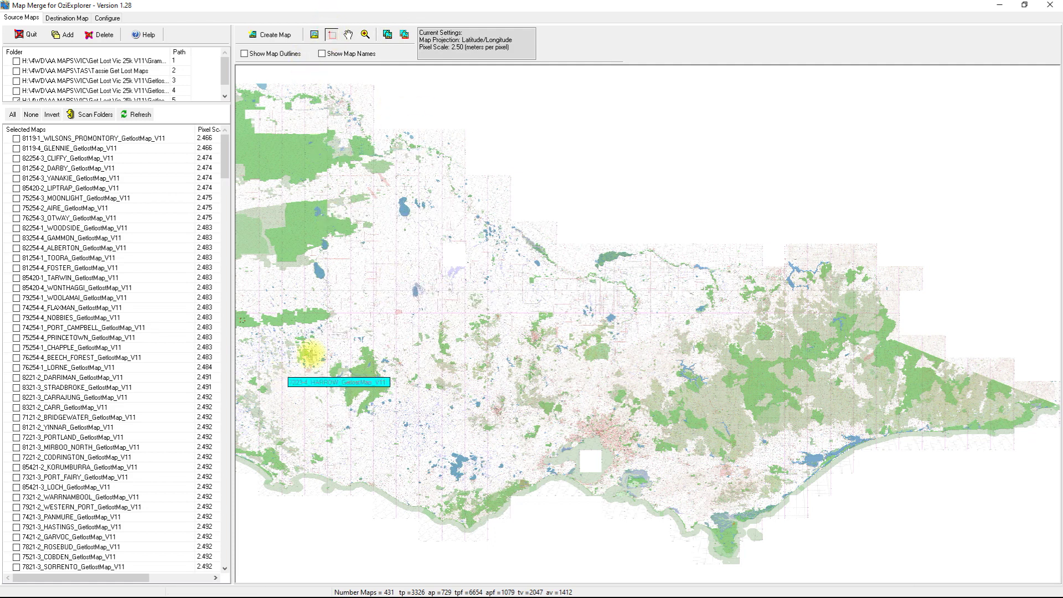
{"action": "left_click_drag", "start_coordinate": [323, 340], "coordinate": [397, 422]}
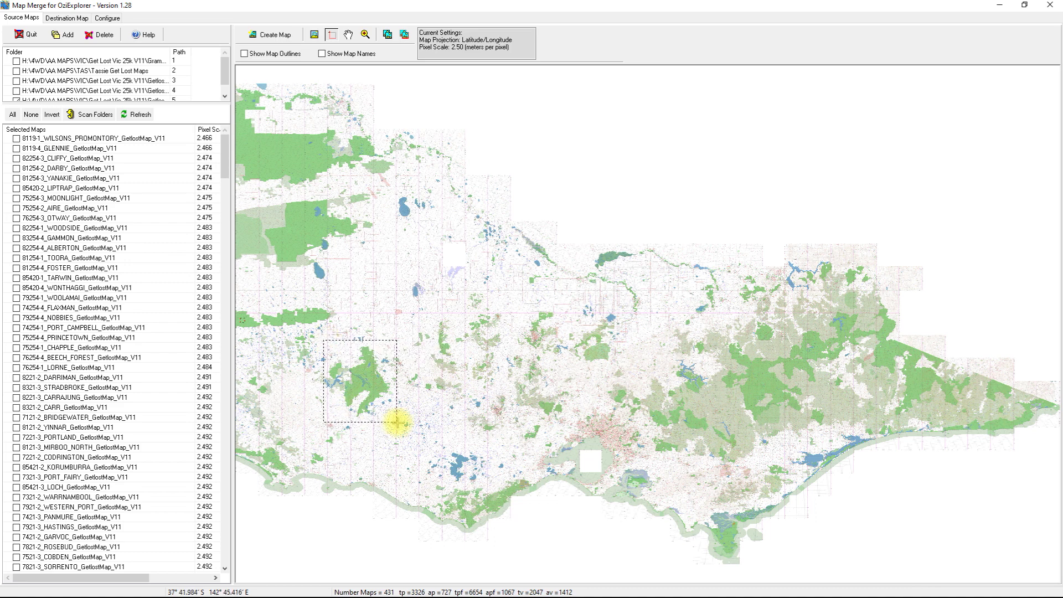
{"action": "left_click_drag", "start_coordinate": [397, 422], "coordinate": [397, 420]}
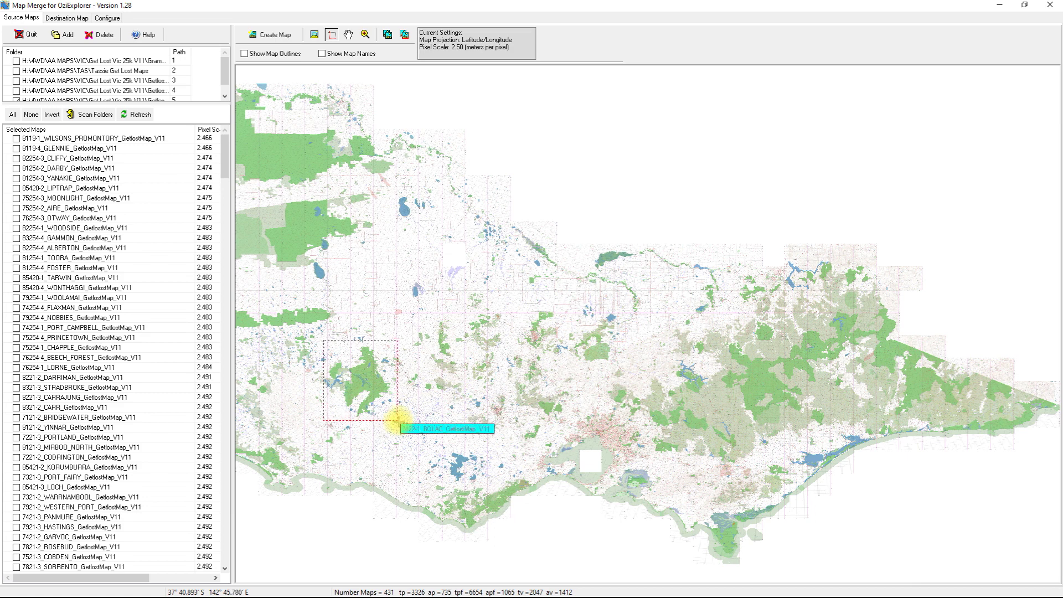
{"action": "left_click", "coordinate": [283, 38]}
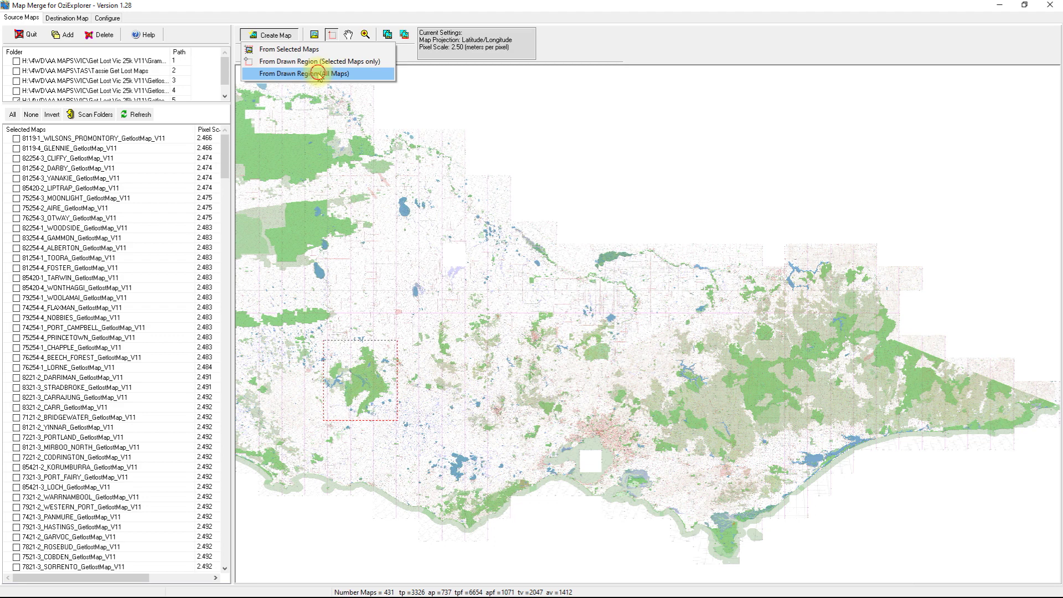
{"action": "left_click", "coordinate": [319, 73]}
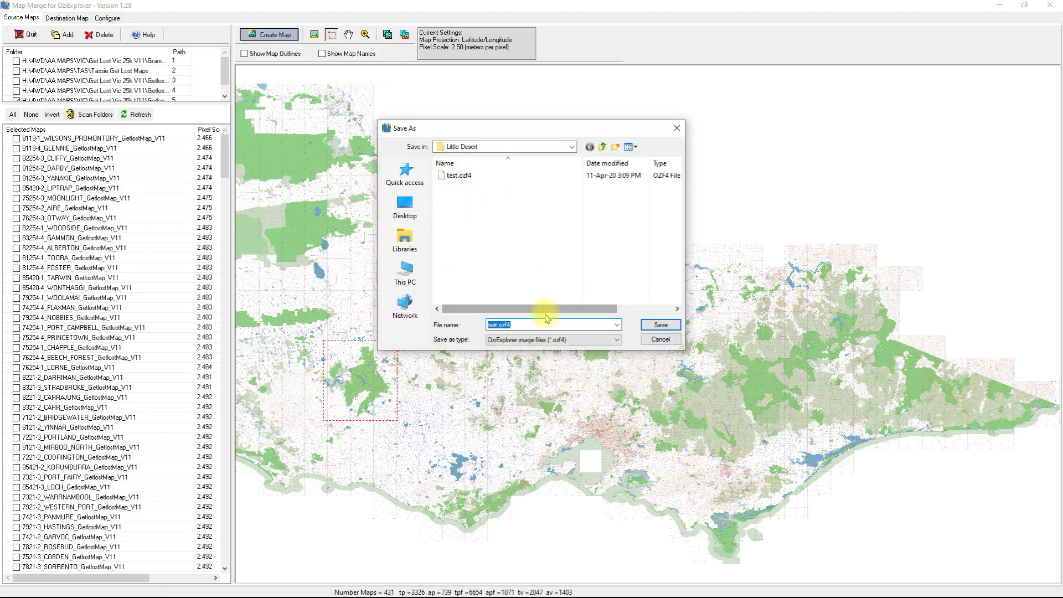
{"action": "left_click", "coordinate": [669, 343]}
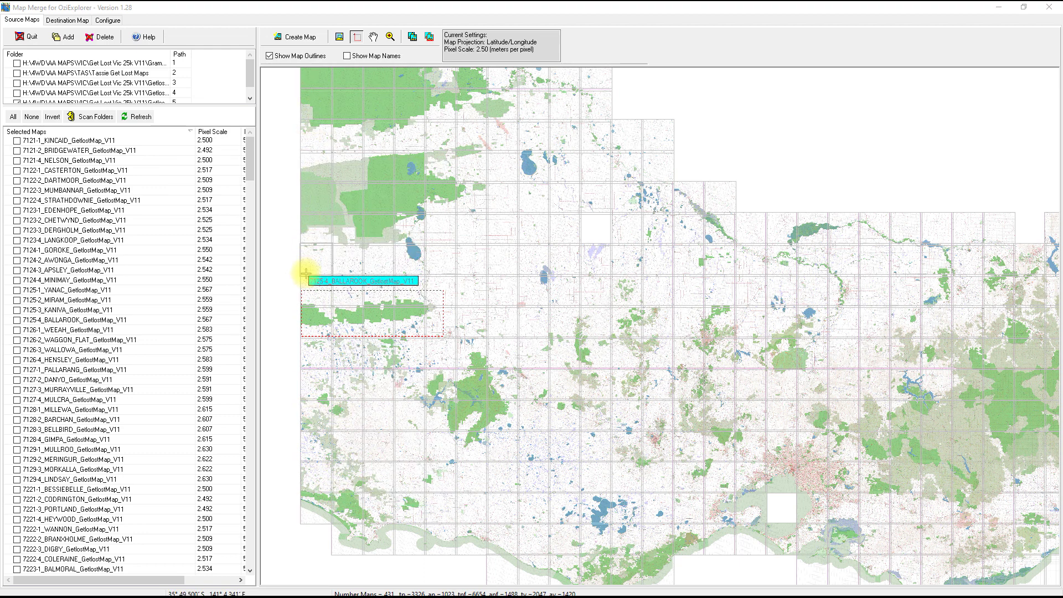
Sort the list of source maps by name in descending order and back to ascending order
{"action": "left_click", "coordinate": [55, 131]}
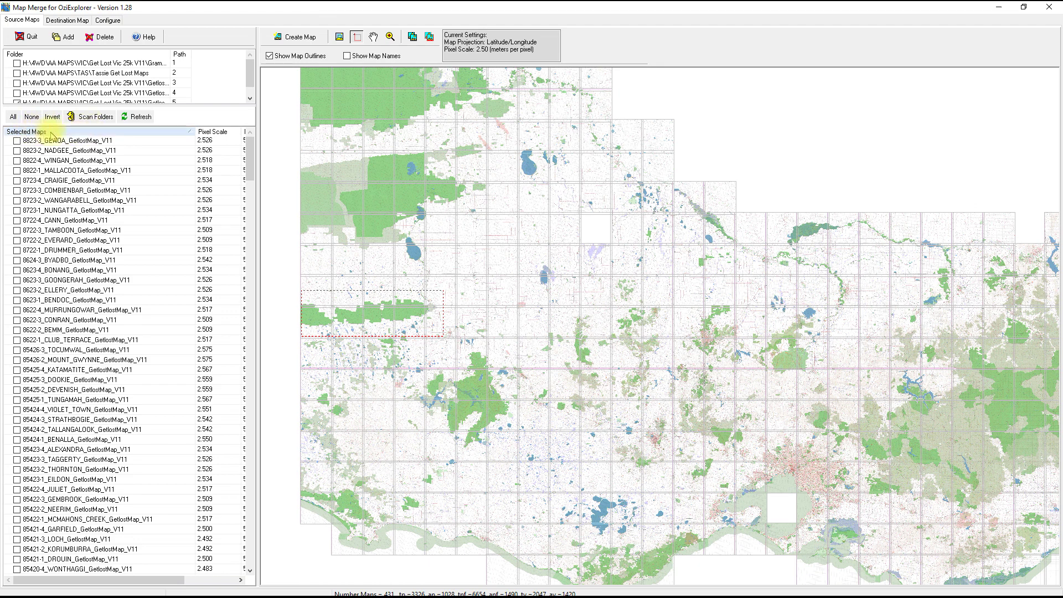
{"action": "left_click", "coordinate": [89, 133]}
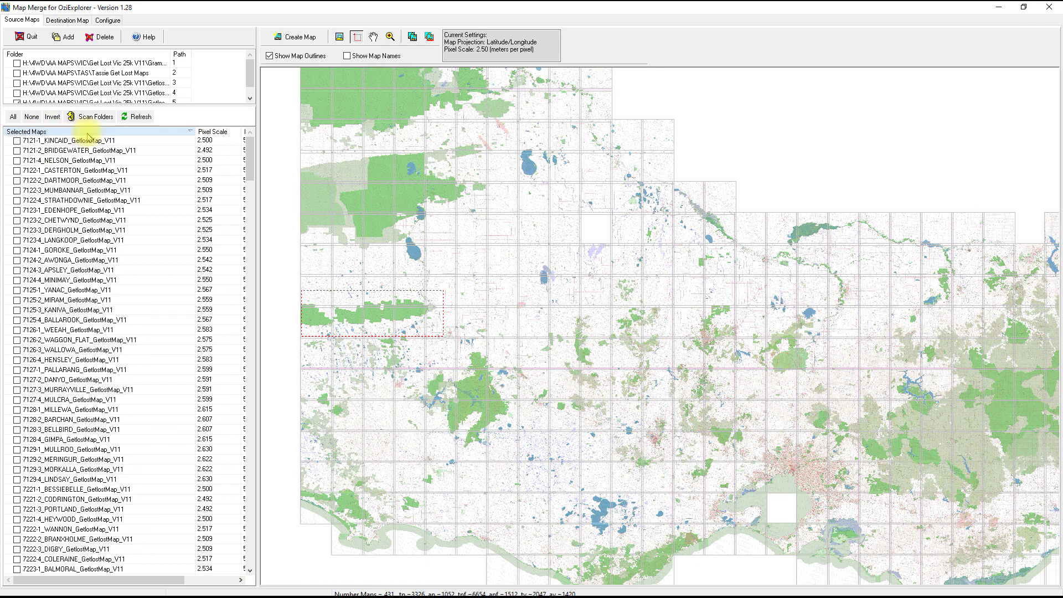
Reverse the name order of the Selected Maps list and restore its ascending order
{"action": "left_click", "coordinate": [87, 132]}
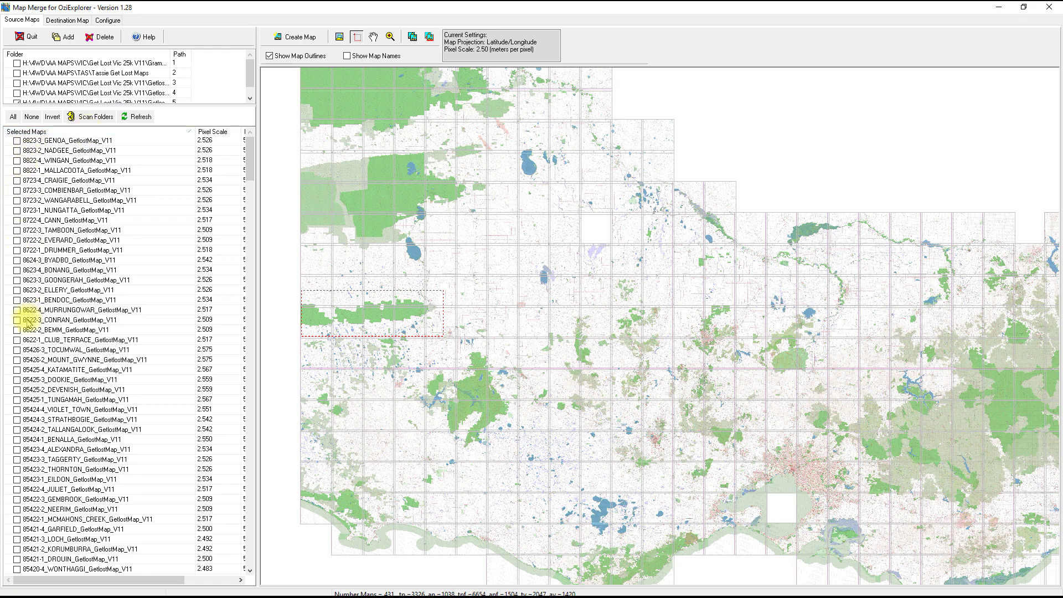
{"action": "left_click", "coordinate": [87, 120]}
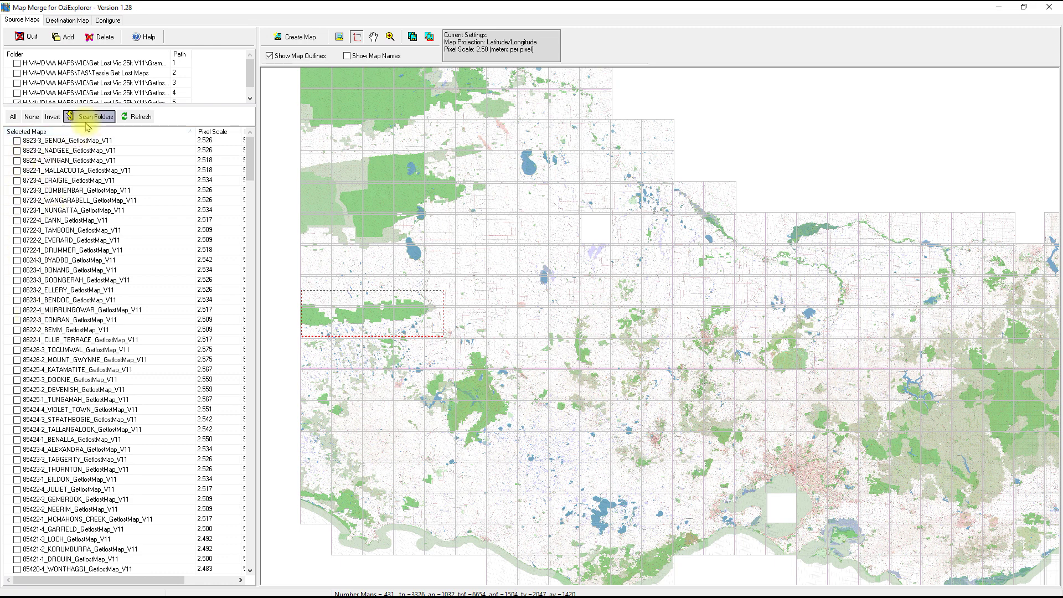
{"action": "left_click", "coordinate": [84, 132]}
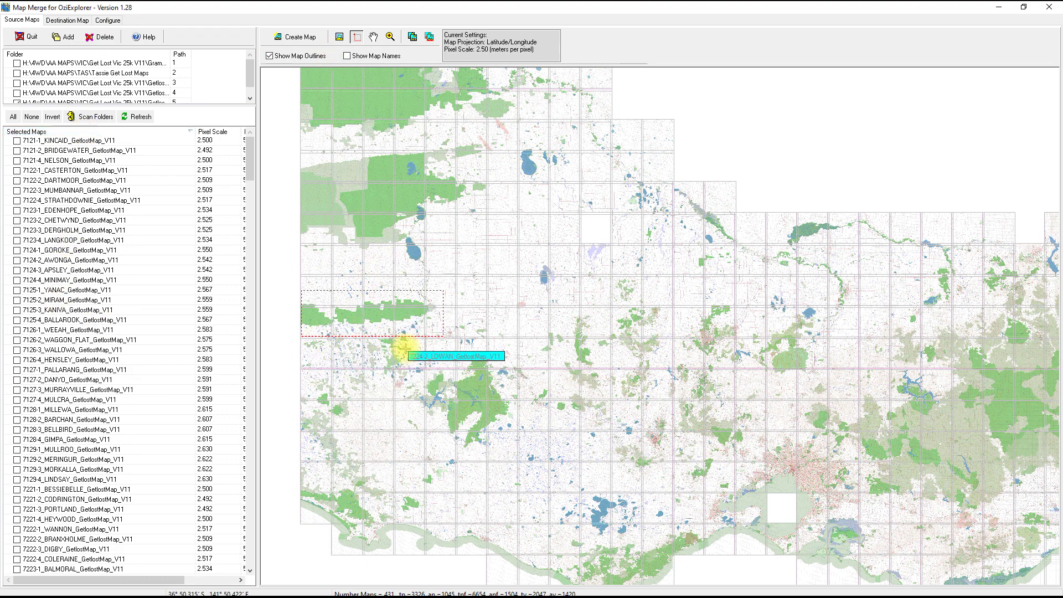
Select the source maps 7124-1_GOROKE, 7124-4_MINIMAY and 7224-4_NURCOUNG, which cover the long green western park inside the drawn region
{"action": "left_click", "coordinate": [313, 324]}
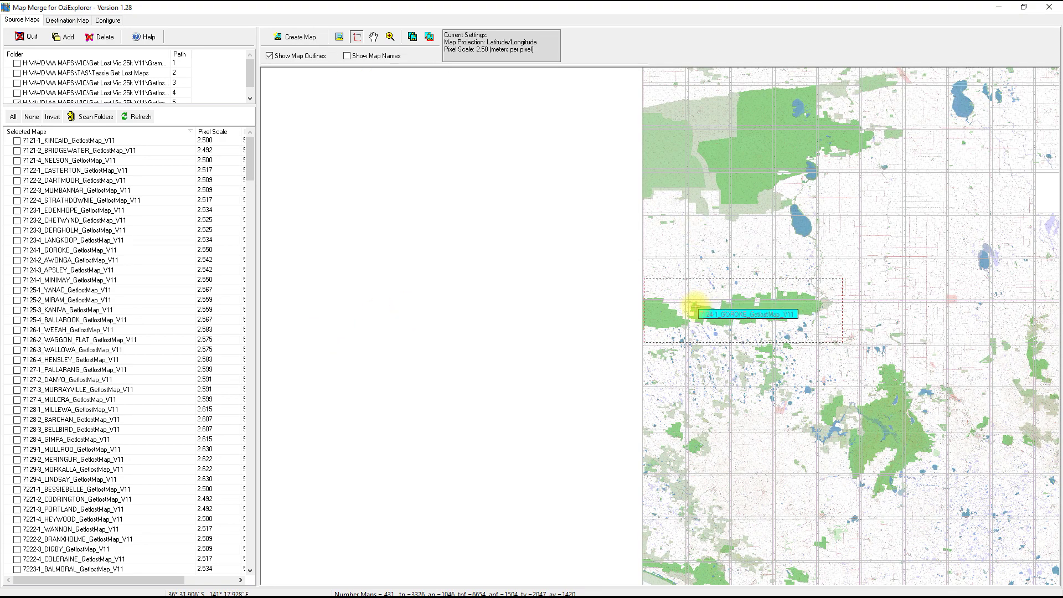
{"action": "left_click", "coordinate": [373, 37]}
{"action": "left_click_drag", "start_coordinate": [832, 305], "coordinate": [465, 304]}
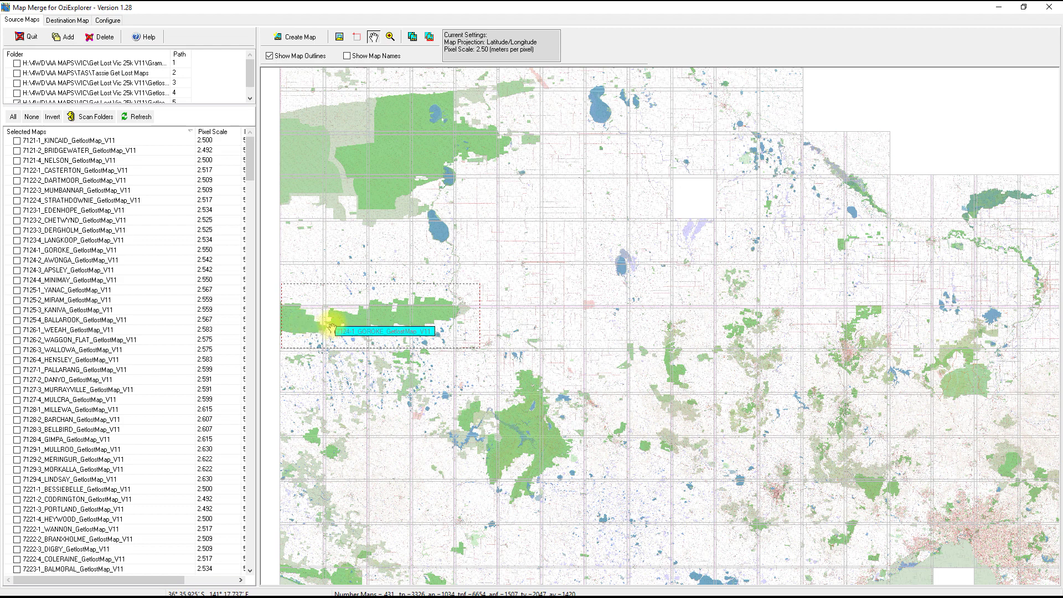
{"action": "left_click", "coordinate": [17, 250]}
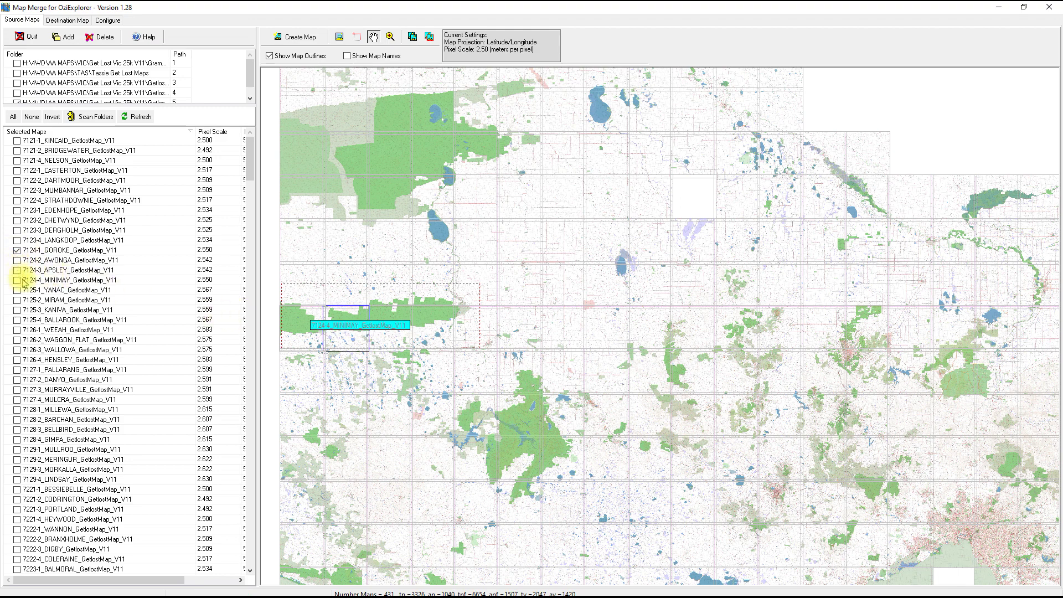
{"action": "left_click", "coordinate": [17, 281]}
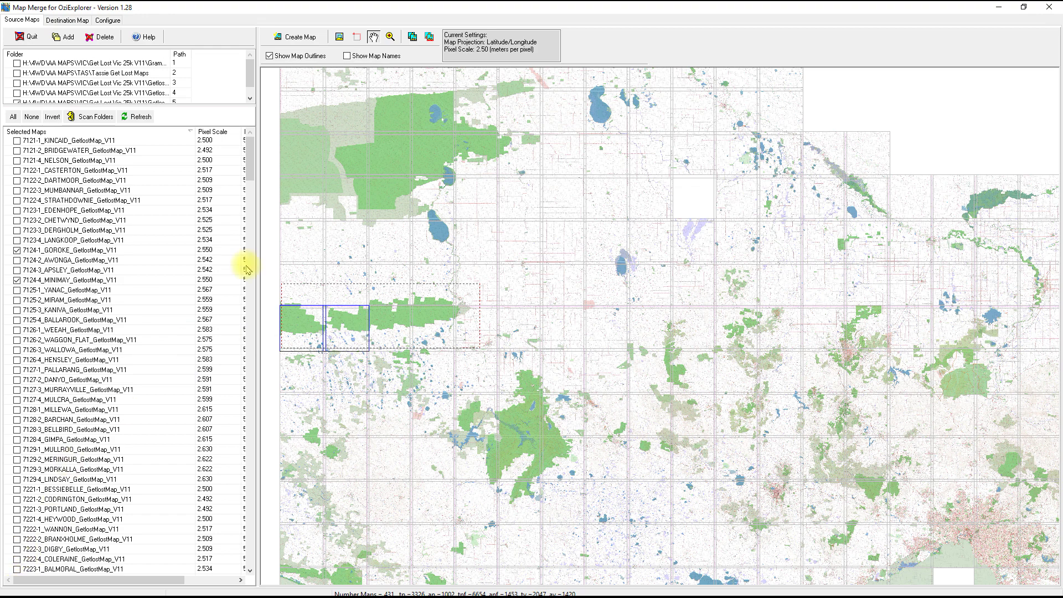
{"action": "left_click_drag", "start_coordinate": [253, 172], "coordinate": [253, 186]}
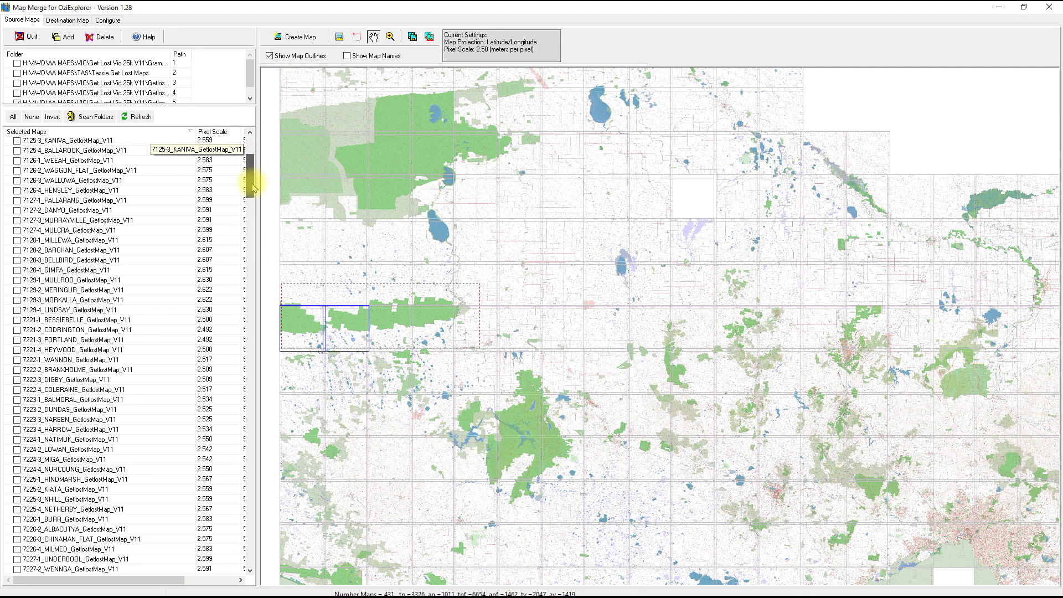
{"action": "left_click", "coordinate": [17, 470]}
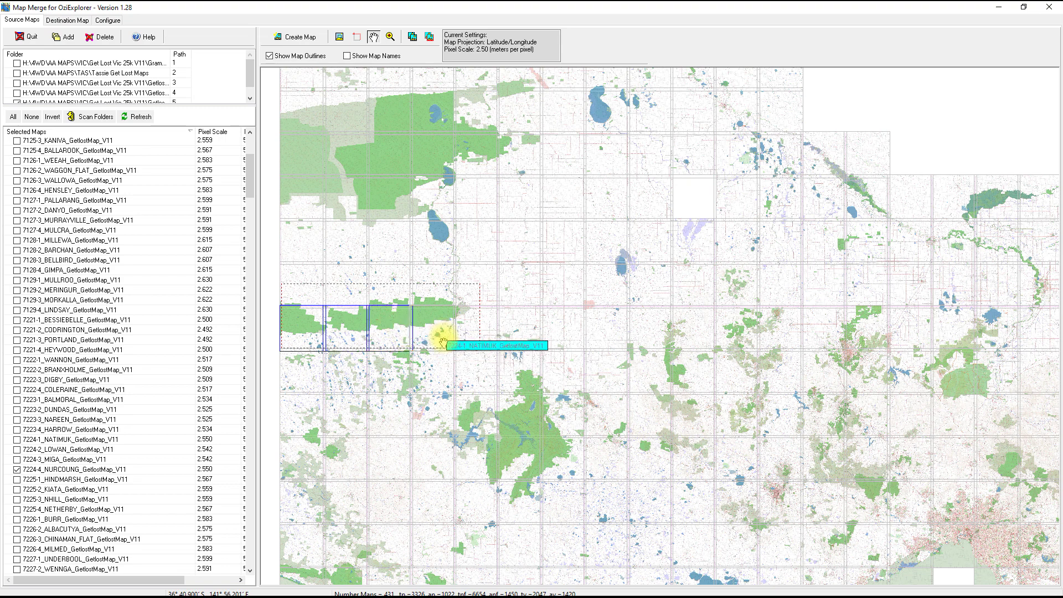
Try creating a merged map from the selected maps with the file name test.ozf4 in the Little Desert folder
{"action": "left_click", "coordinate": [295, 38]}
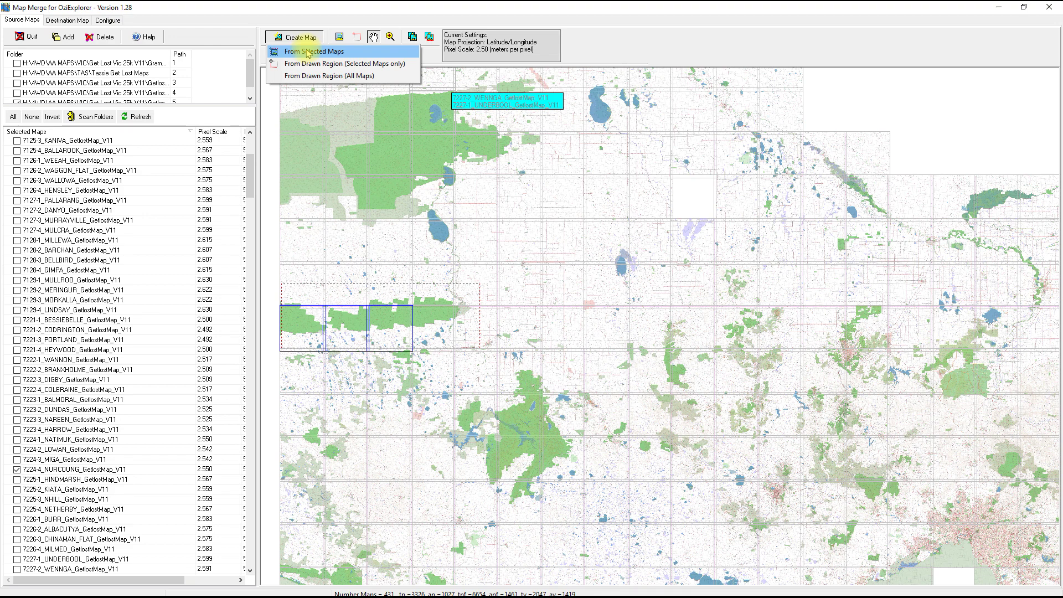
{"action": "left_click", "coordinate": [306, 54]}
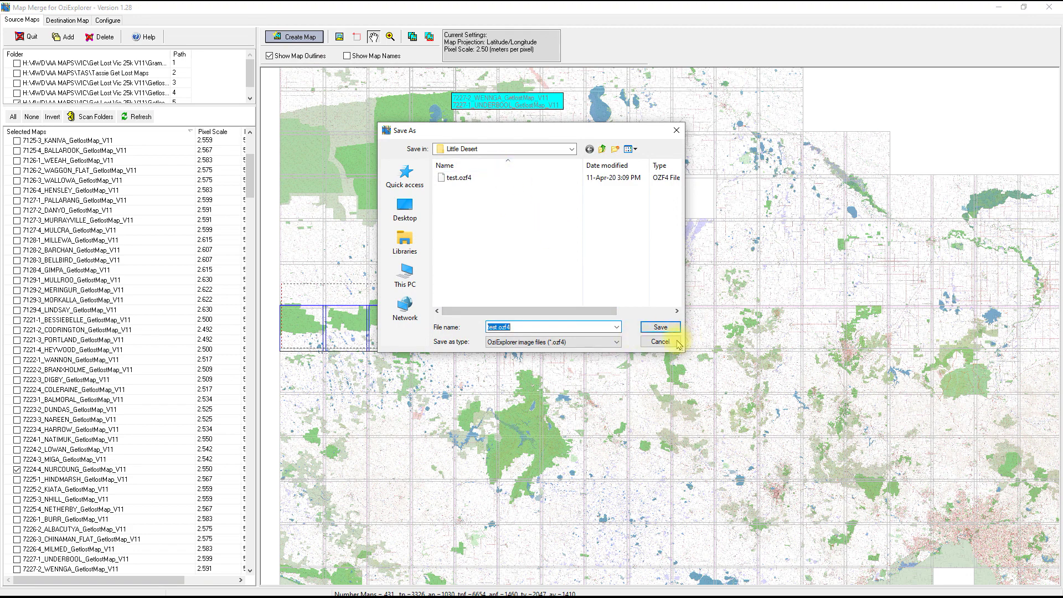
{"action": "left_click", "coordinate": [659, 328]}
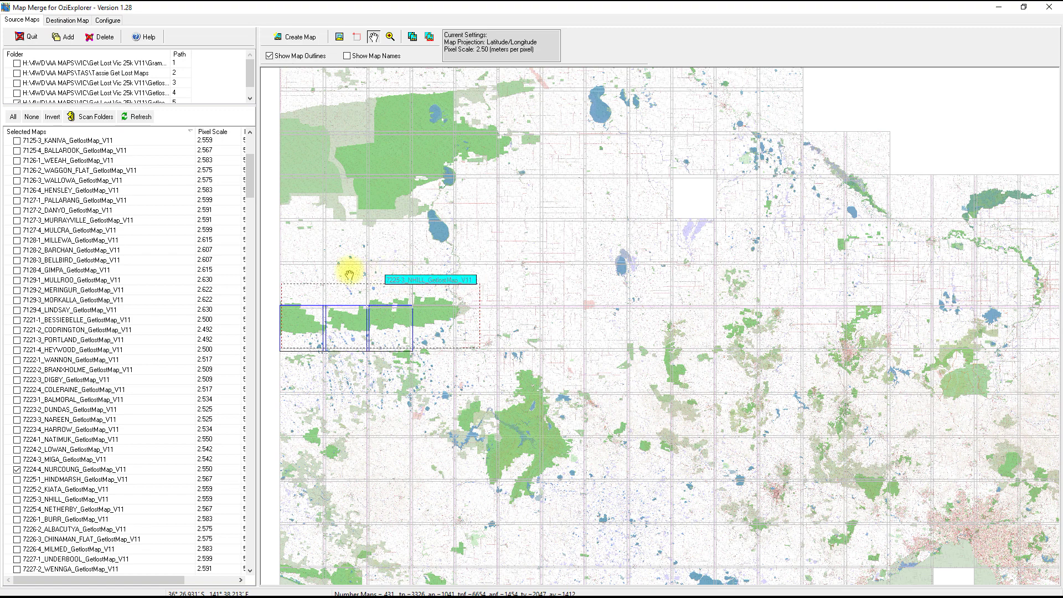
Swap the loaded path 5 Victoria folder for the Tassie Get Lost Maps folder and deselect that folder again
{"action": "scroll", "coordinate": [169, 216], "scroll_direction": "up", "scroll_amount": 4}
{"action": "scroll", "coordinate": [167, 191], "scroll_direction": "up", "scroll_amount": 2}
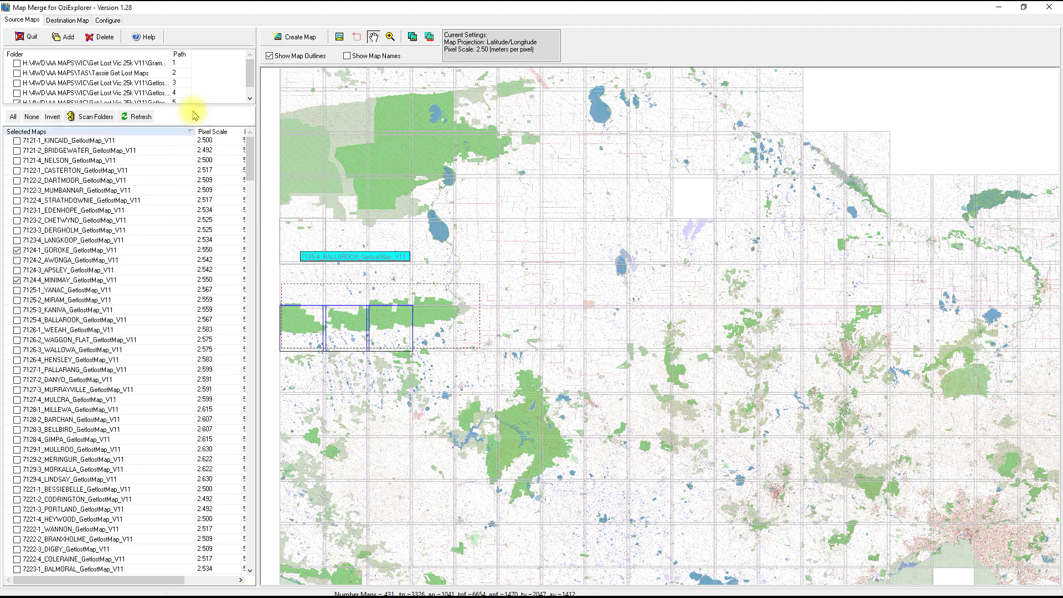
{"action": "left_click_drag", "start_coordinate": [251, 77], "coordinate": [251, 89]}
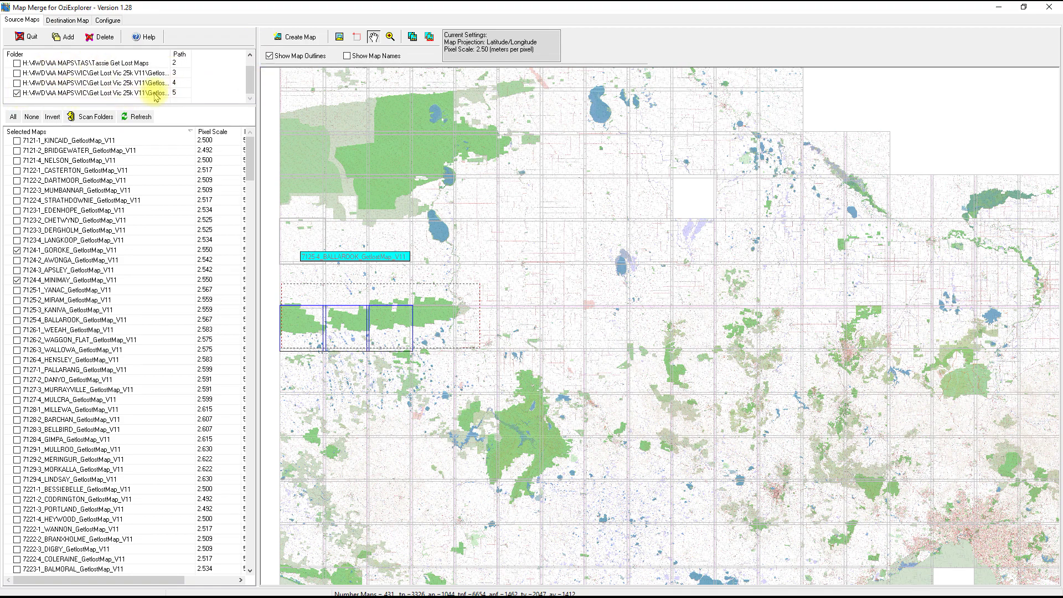
{"action": "left_click", "coordinate": [16, 93]}
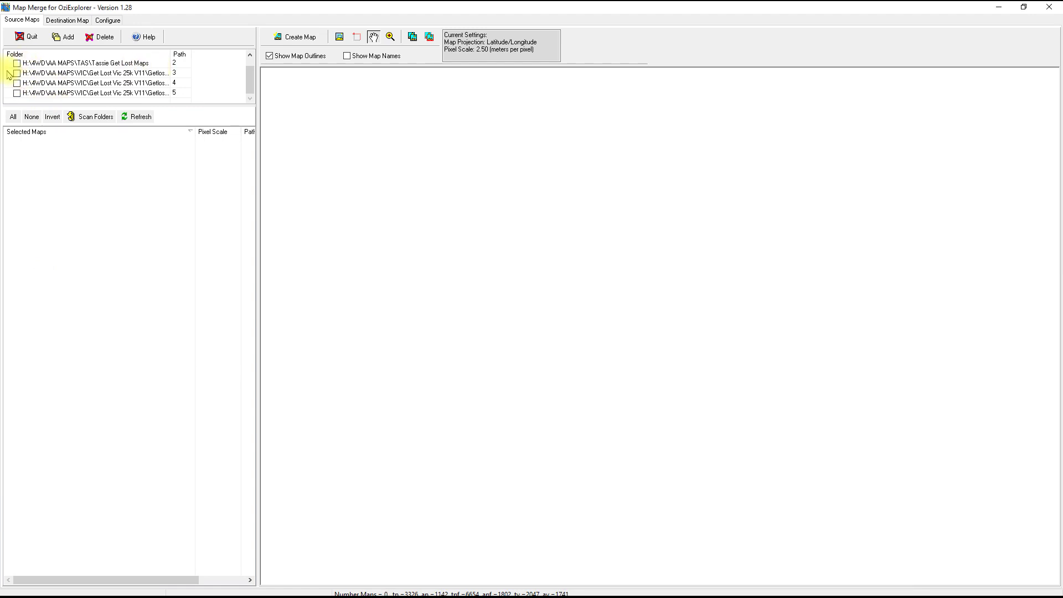
{"action": "left_click", "coordinate": [17, 63]}
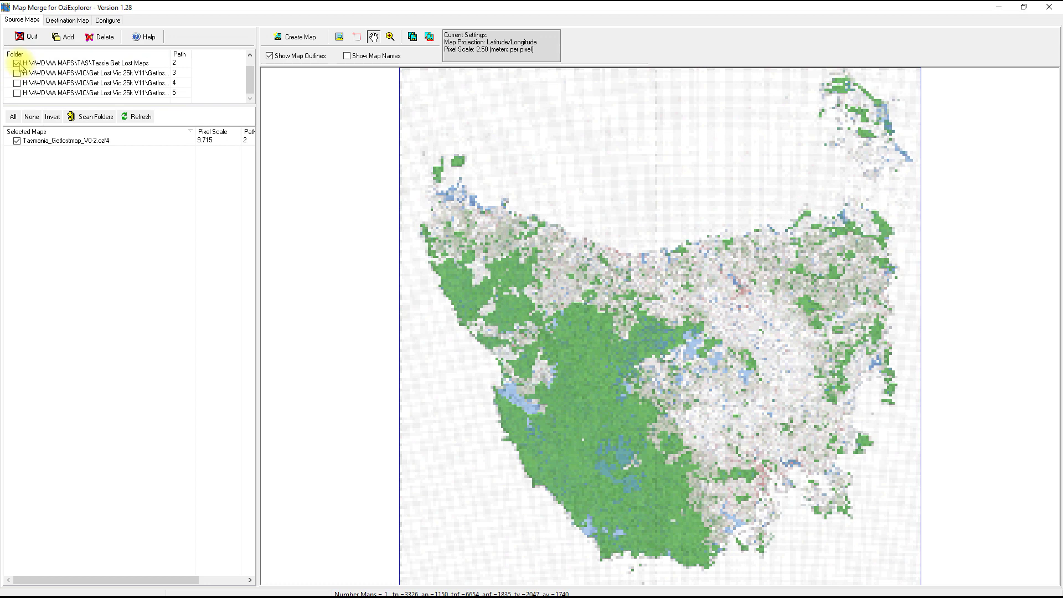
{"action": "left_click", "coordinate": [16, 63]}
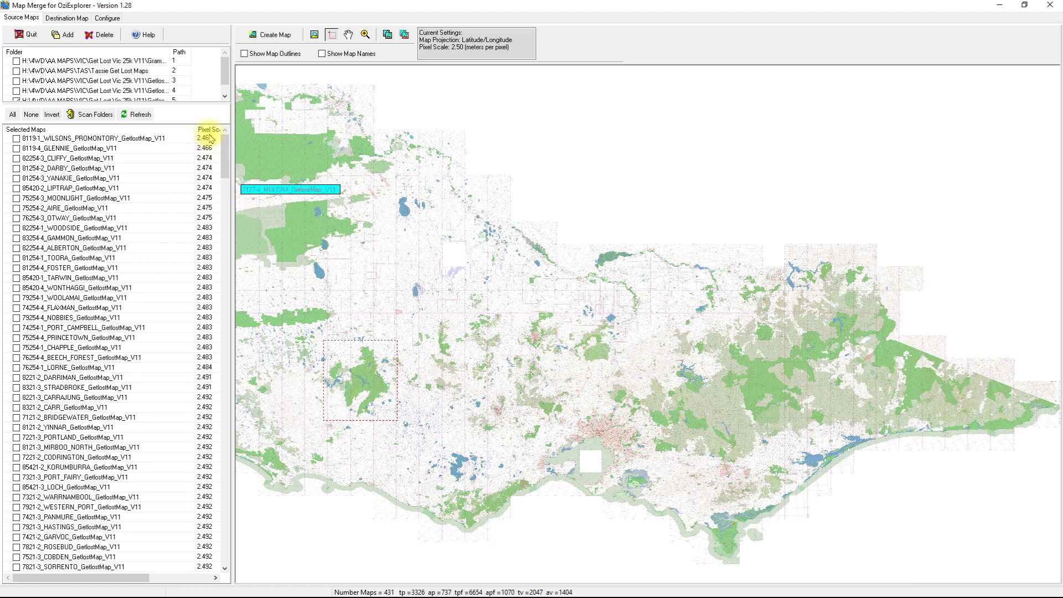
Widen the source map list to reveal the full Pixel Scale column and review the destination pixel scale and configuration settings
{"action": "left_click_drag", "start_coordinate": [231, 150], "coordinate": [250, 148]}
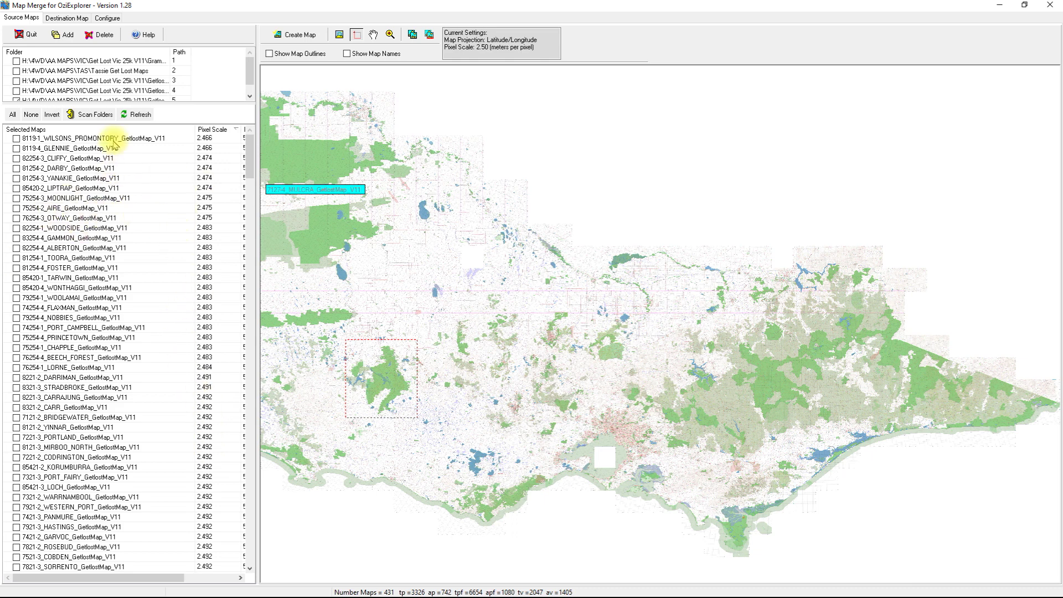
{"action": "left_click", "coordinate": [59, 21]}
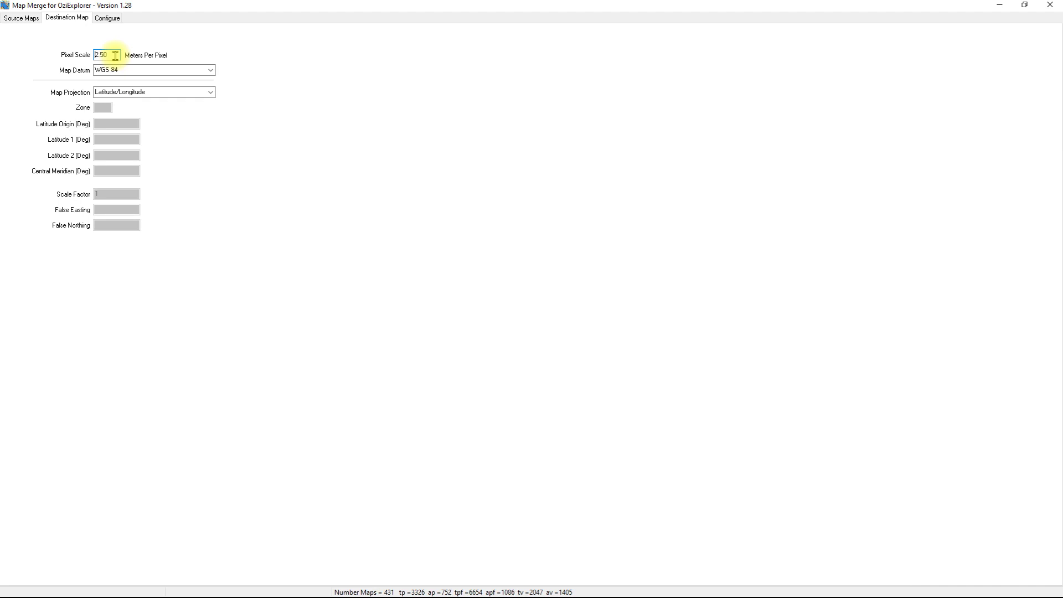
{"action": "left_click", "coordinate": [108, 18]}
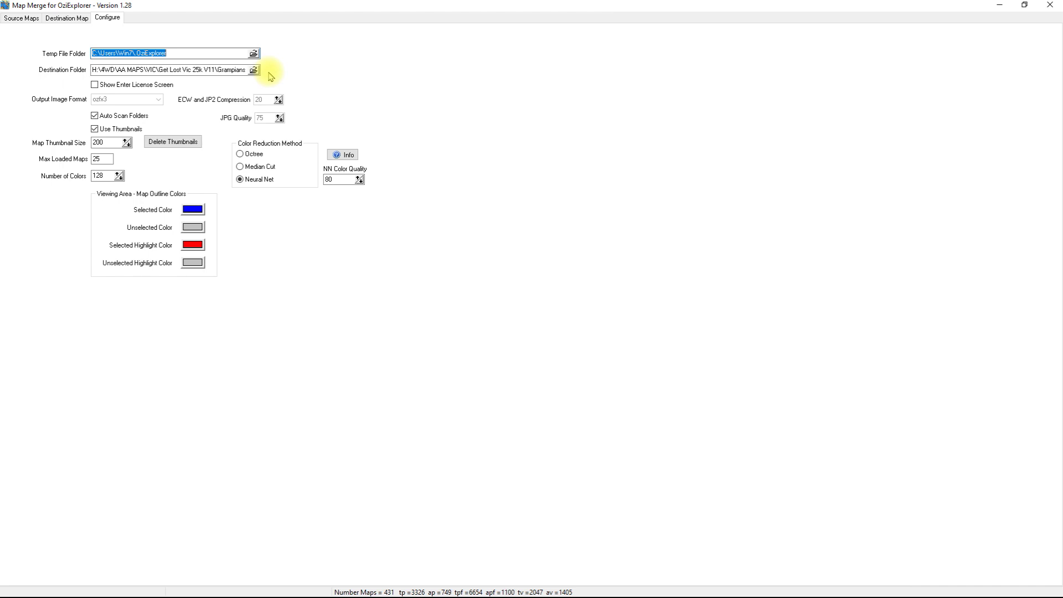
{"action": "left_click", "coordinate": [27, 18]}
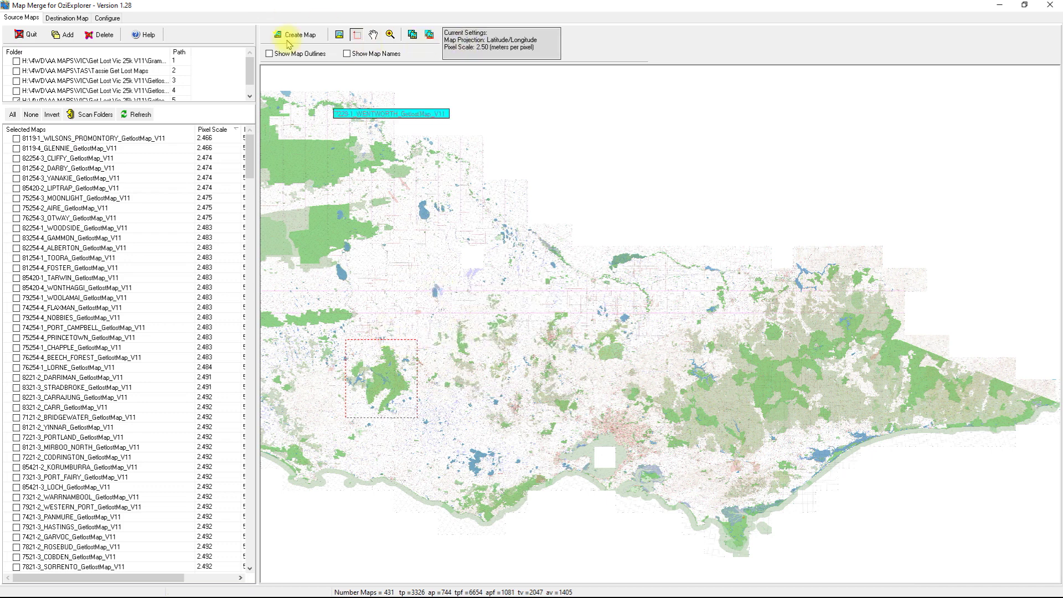
{"action": "left_click", "coordinate": [65, 21]}
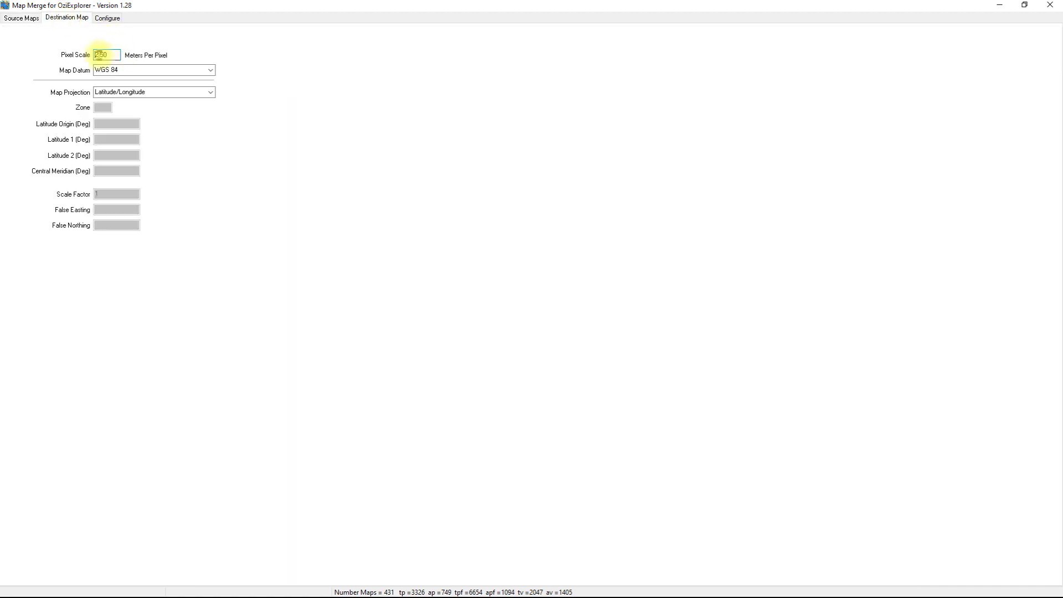
Return to the source maps and draw a small rectangular map region just east of the blue lake below the western parks
{"action": "left_click", "coordinate": [25, 19]}
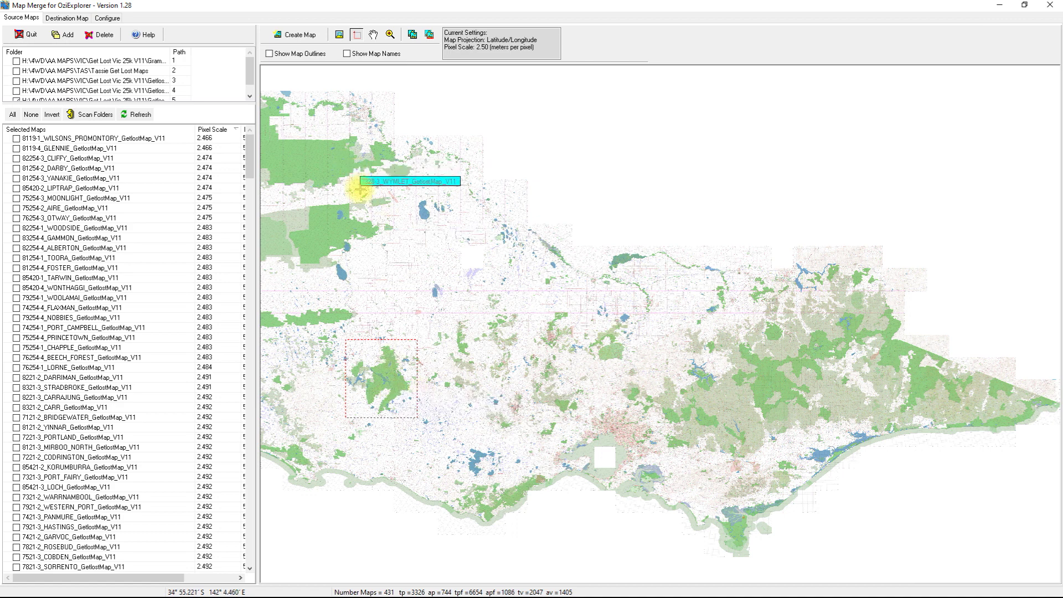
{"action": "left_click_drag", "start_coordinate": [368, 255], "coordinate": [388, 273]}
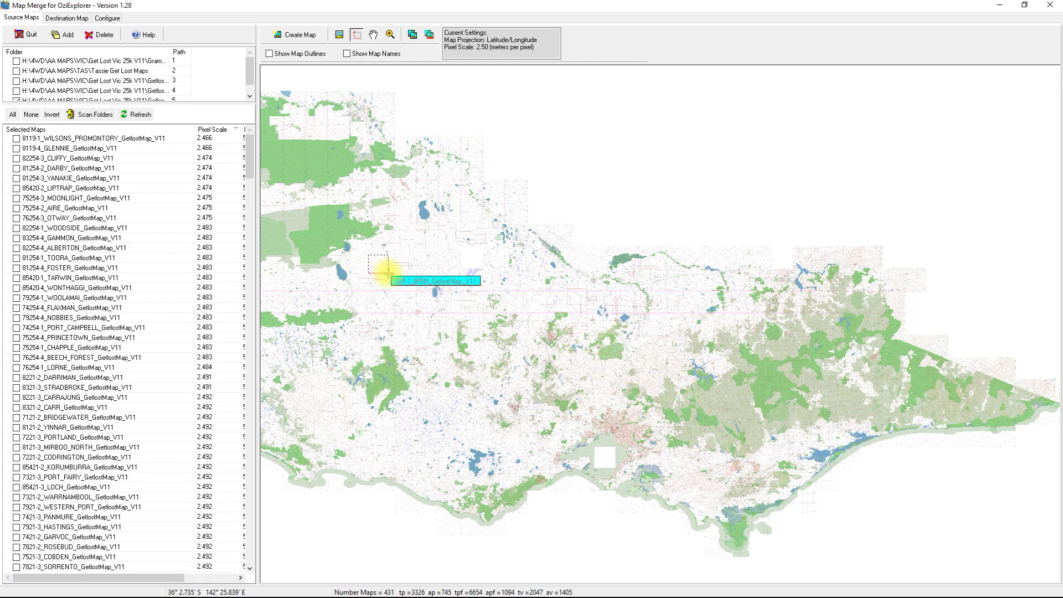